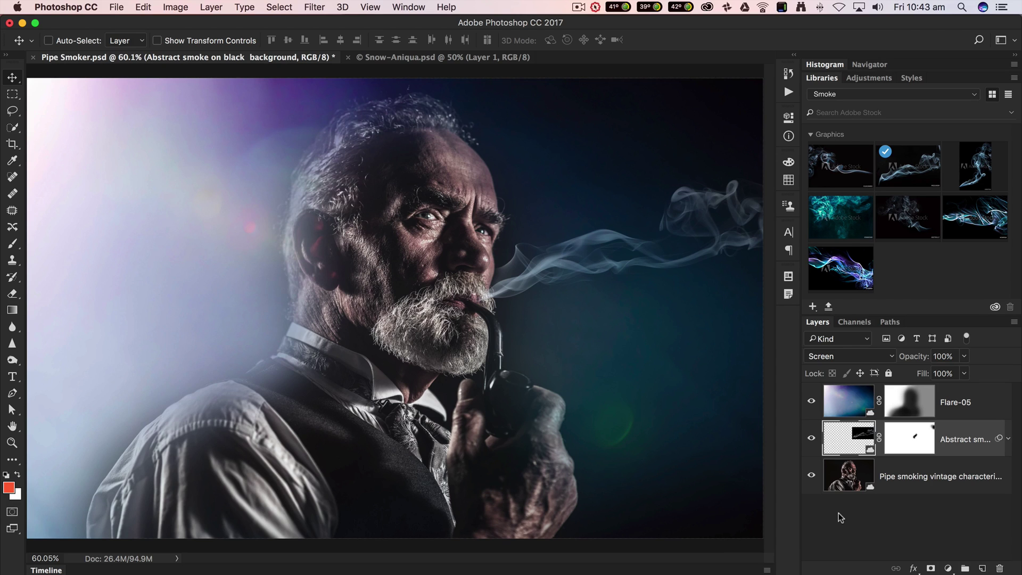
# - Select the Flare-05 layer so it can be deleted along with the smoke layer
pyautogui.click(958, 410)
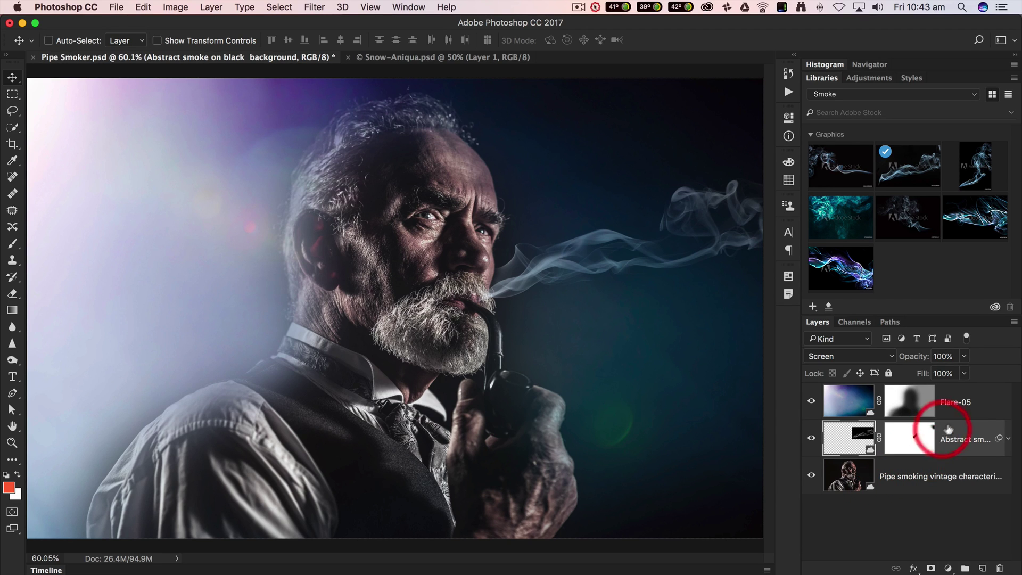
pyautogui.press('Delete')
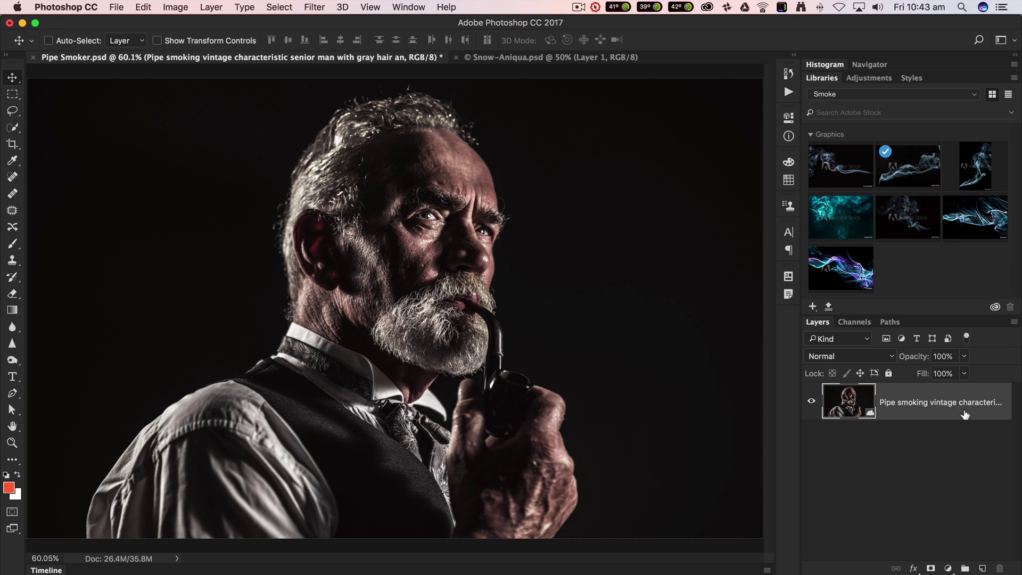
# - Place the Libraries image 'Abstract smoke on black background' into the portrait as a linked layer
pyautogui.click(911, 171)
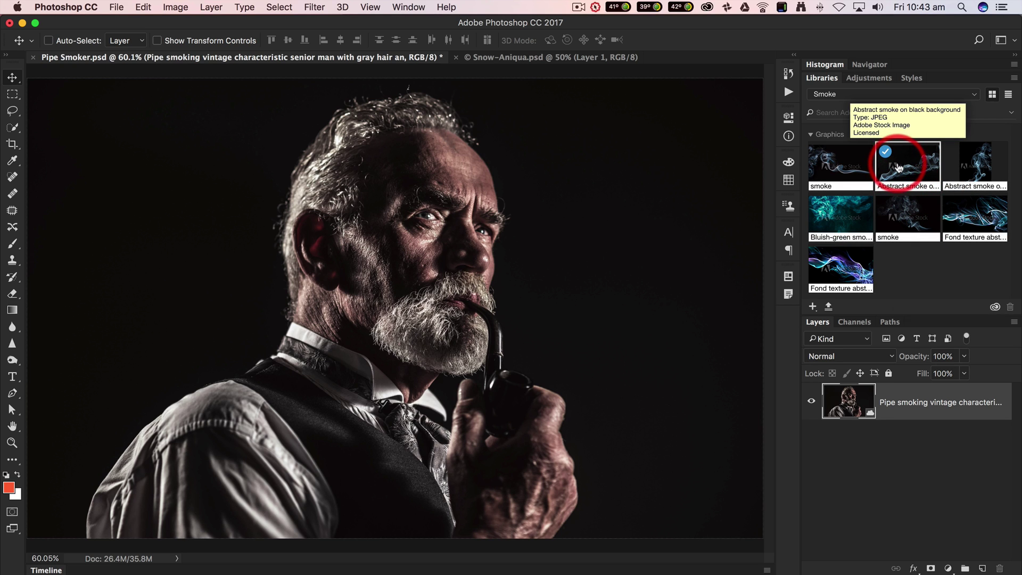
pyautogui.rightClick(898, 169)
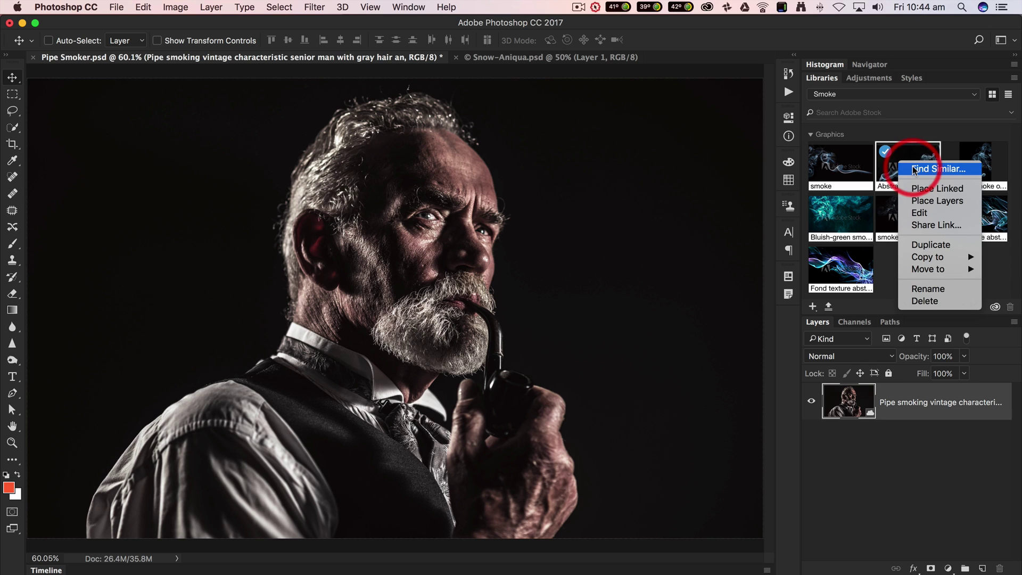
pyautogui.click(921, 190)
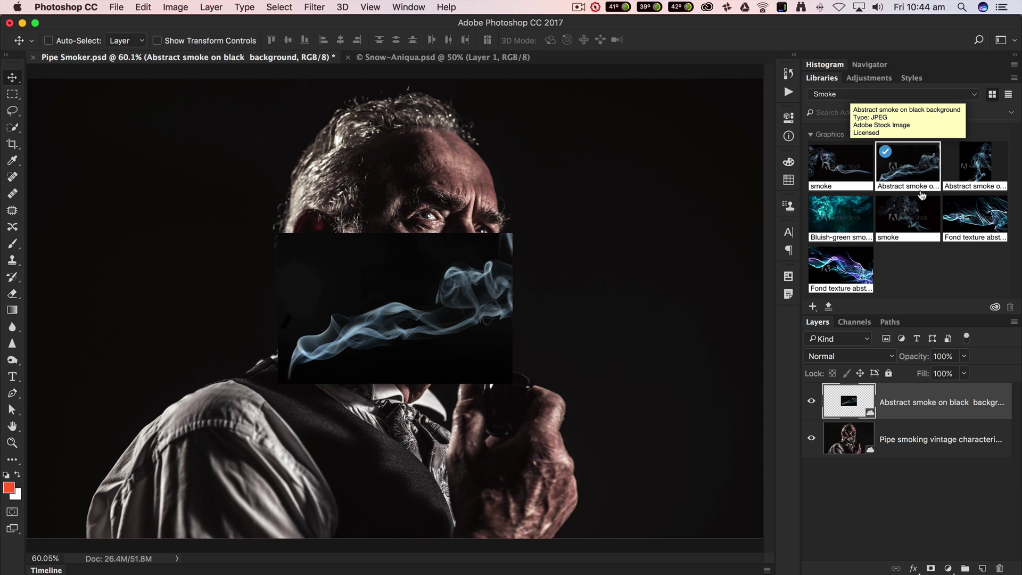
# - Free-transform the smoke, moving it onto the man's mouth and flipping it vertically
pyautogui.click(698, 221)
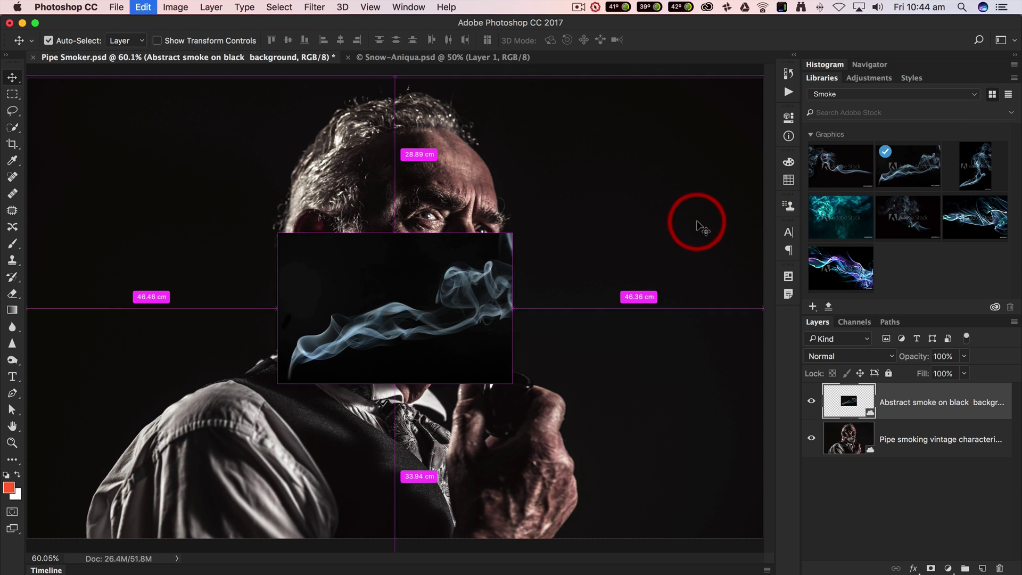
pyautogui.press('super+t')
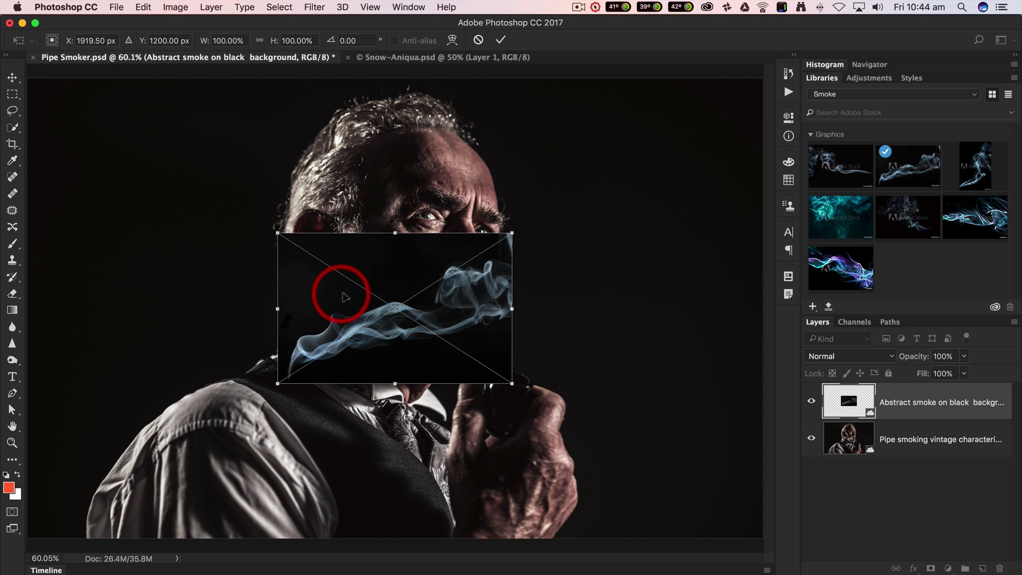
pyautogui.moveTo(342, 289); pyautogui.dragTo(542, 227)
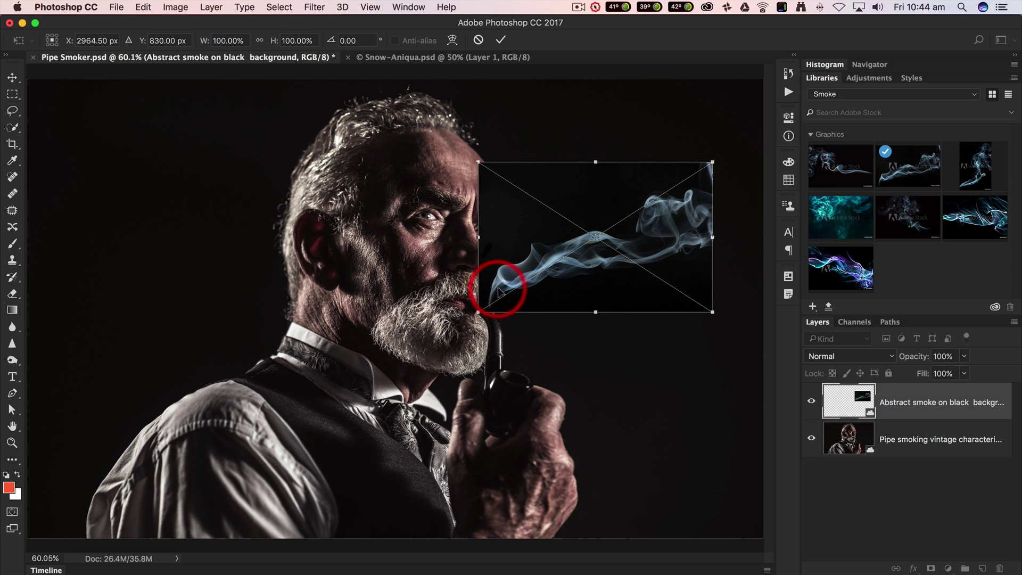
pyautogui.rightClick(629, 232)
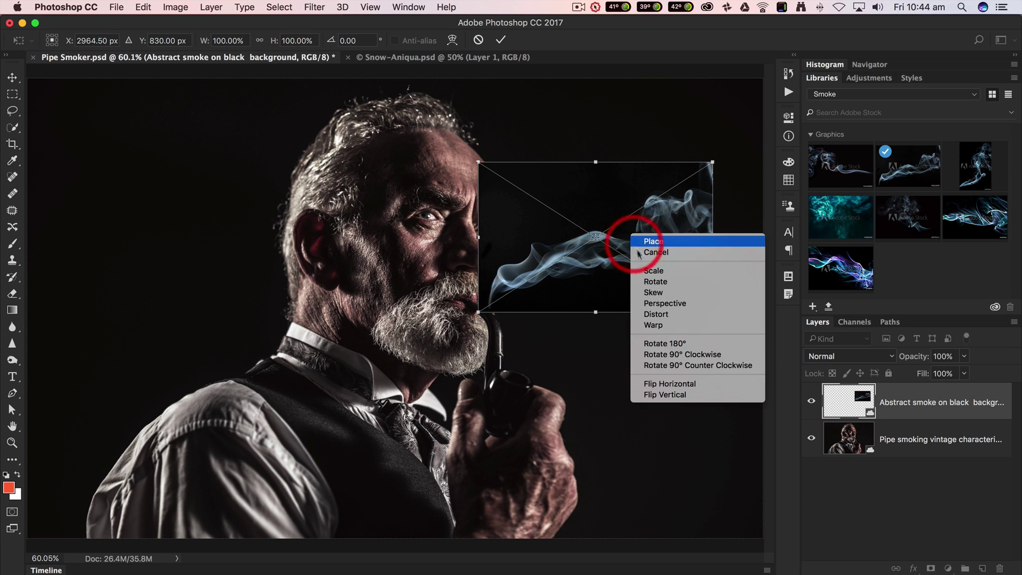
pyautogui.click(652, 394)
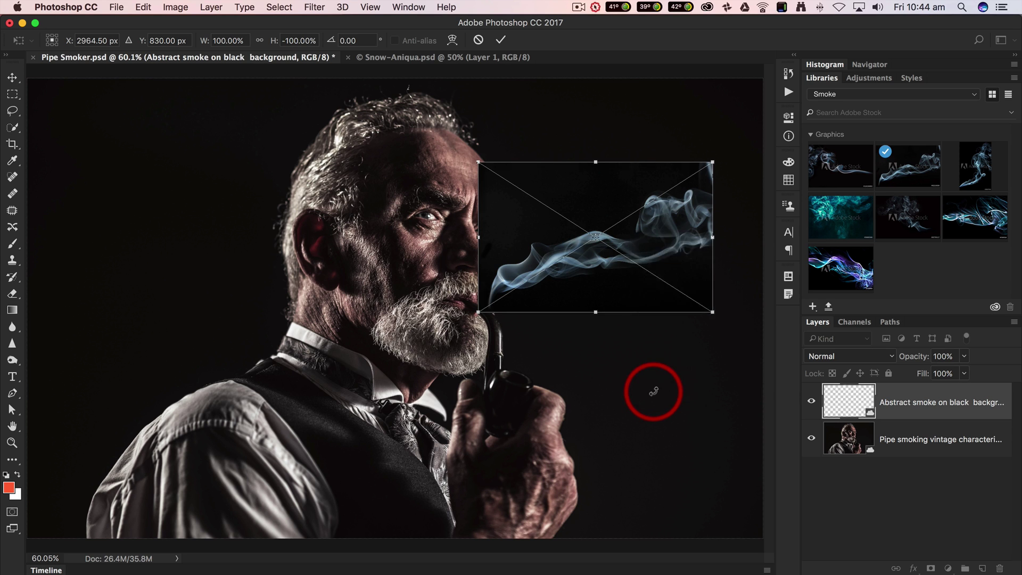
# - Rotate the smoke to about 135°, scale it up, align it with the pipe, and apply
pyautogui.moveTo(703, 343); pyautogui.dragTo(735, 232)
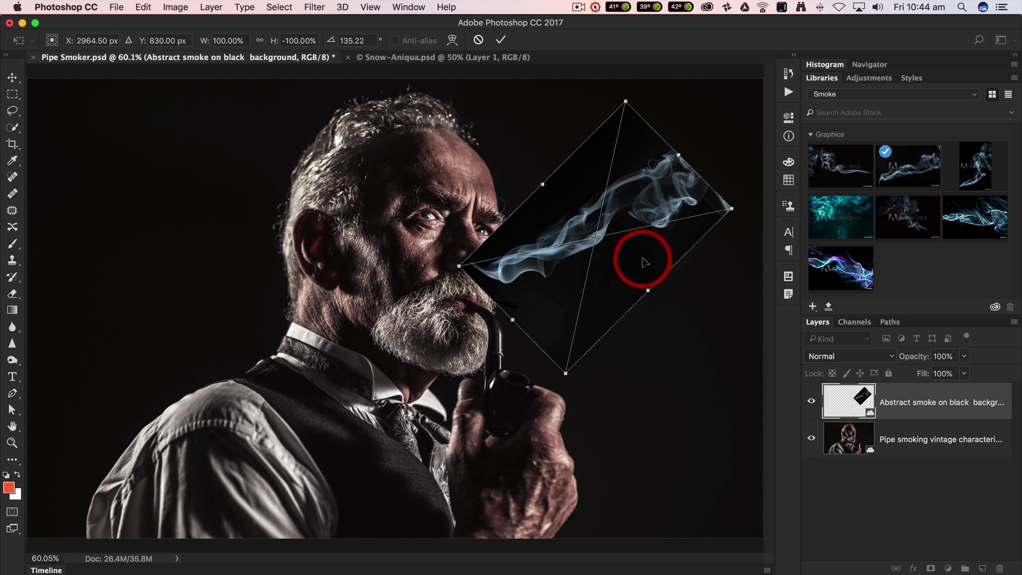
pyautogui.moveTo(645, 257); pyautogui.dragTo(660, 306)
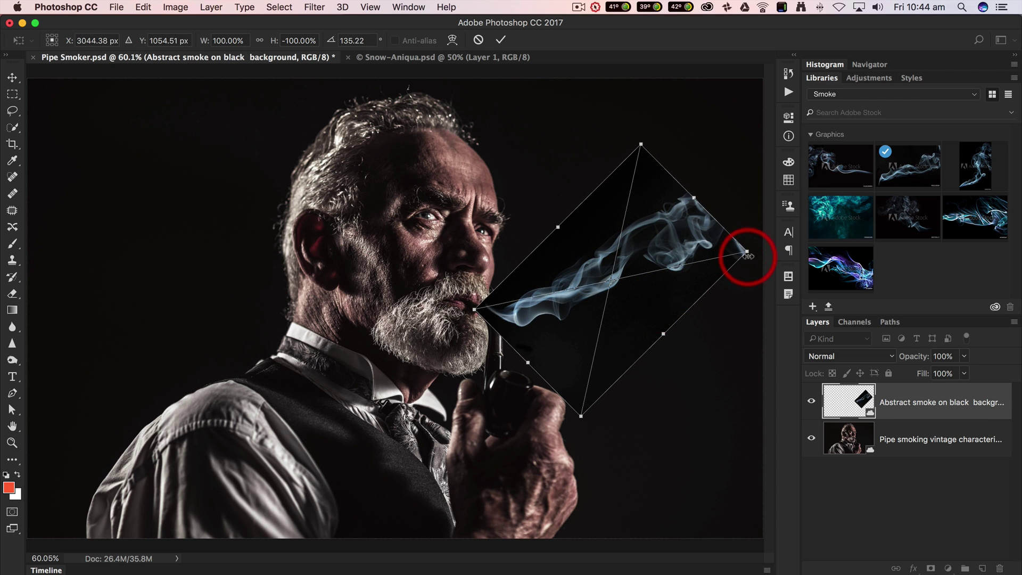
pyautogui.moveTo(747, 253); pyautogui.dragTo(842, 255)
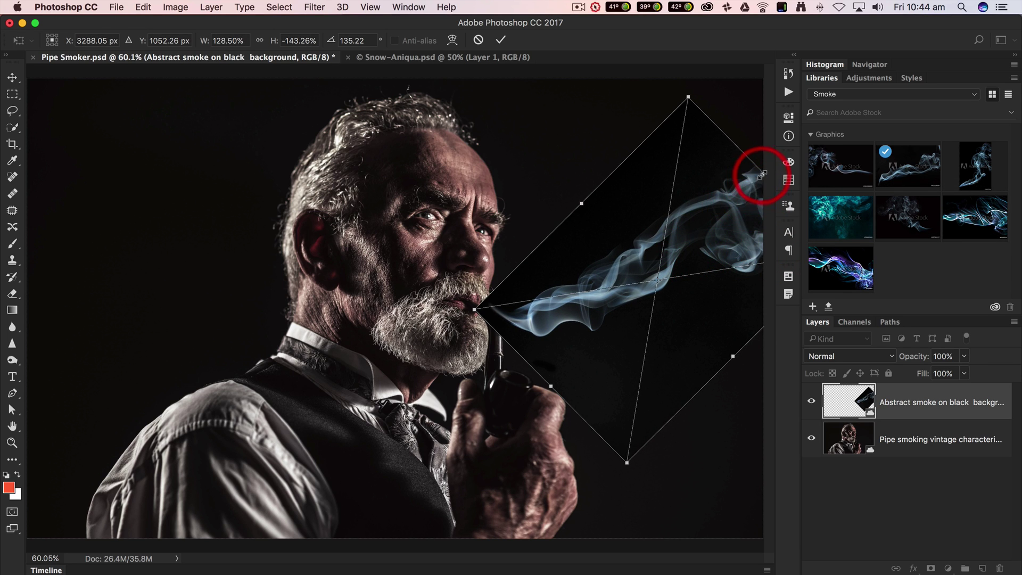
pyautogui.moveTo(762, 173); pyautogui.dragTo(749, 178)
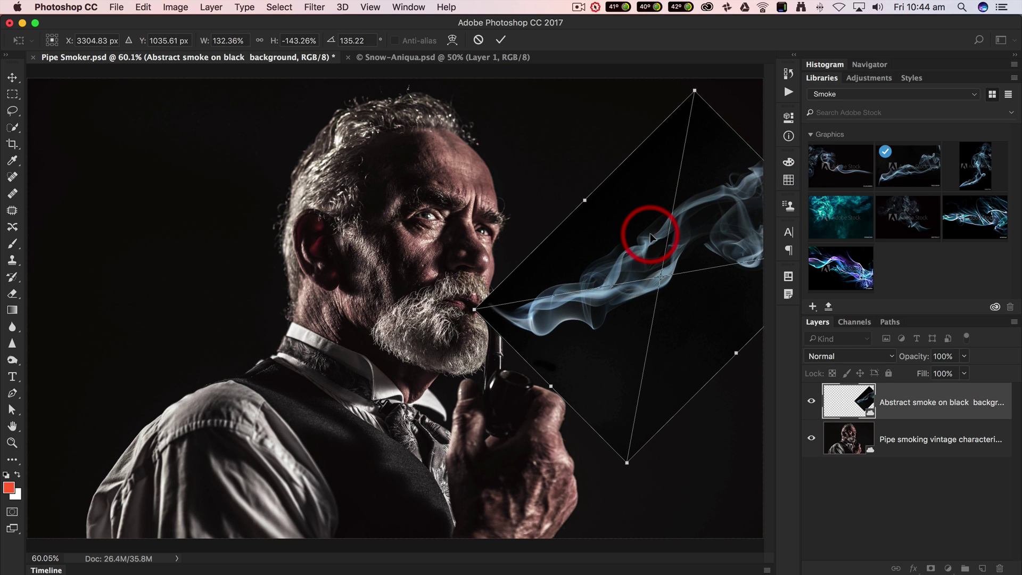
pyautogui.moveTo(645, 234); pyautogui.dragTo(641, 239)
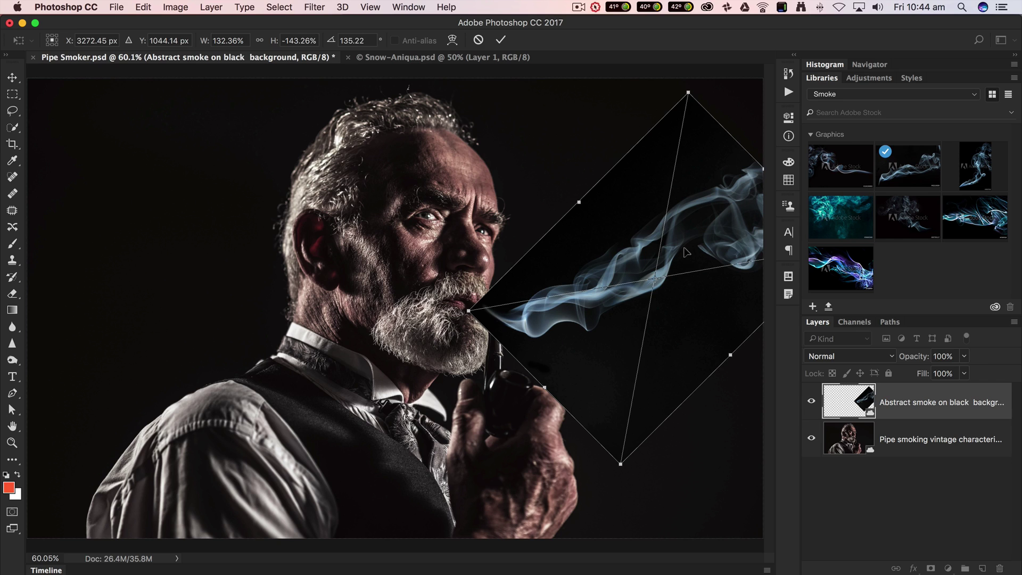
pyautogui.press('Return')
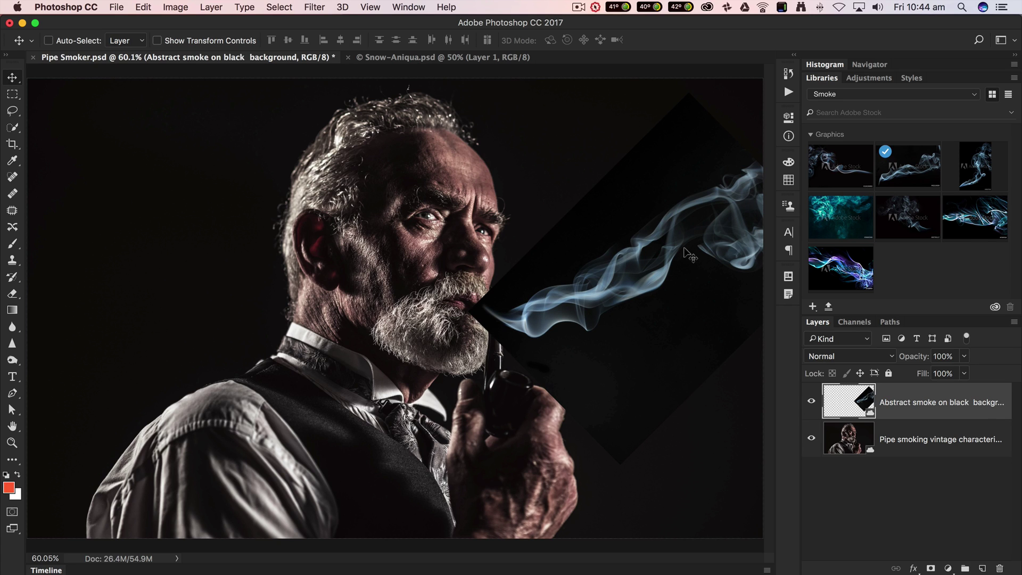
# - Change the smoke layer's blend mode from Normal to Screen so its black background vanishes
pyautogui.click(588, 222)
pyautogui.click(646, 155)
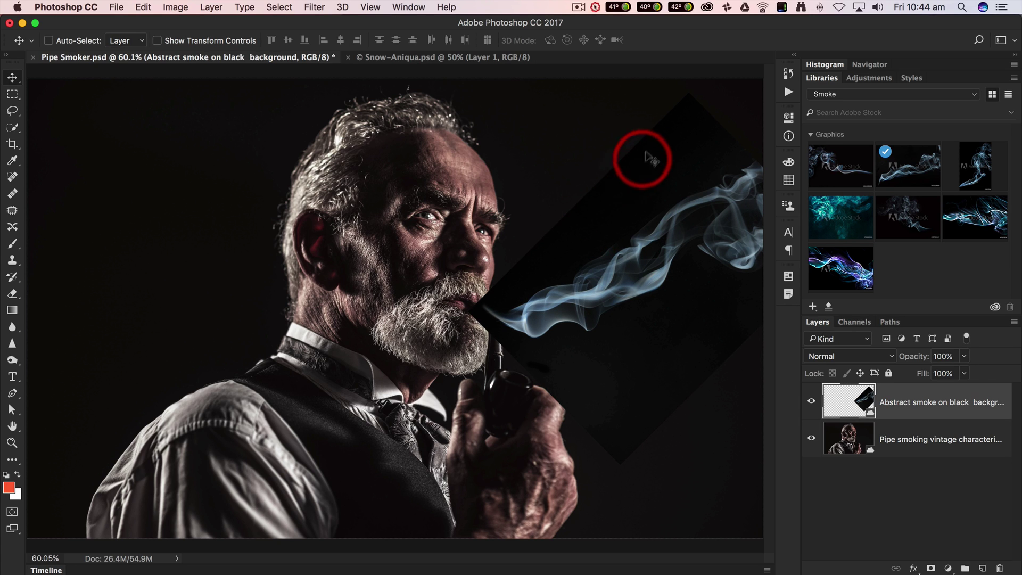
pyautogui.click(598, 199)
pyautogui.click(508, 312)
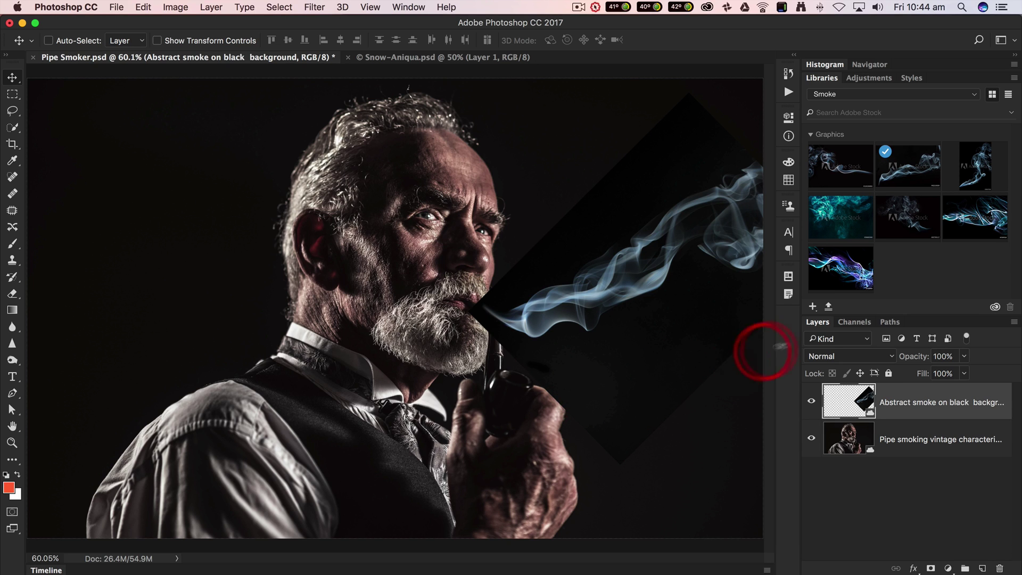
pyautogui.click(869, 355)
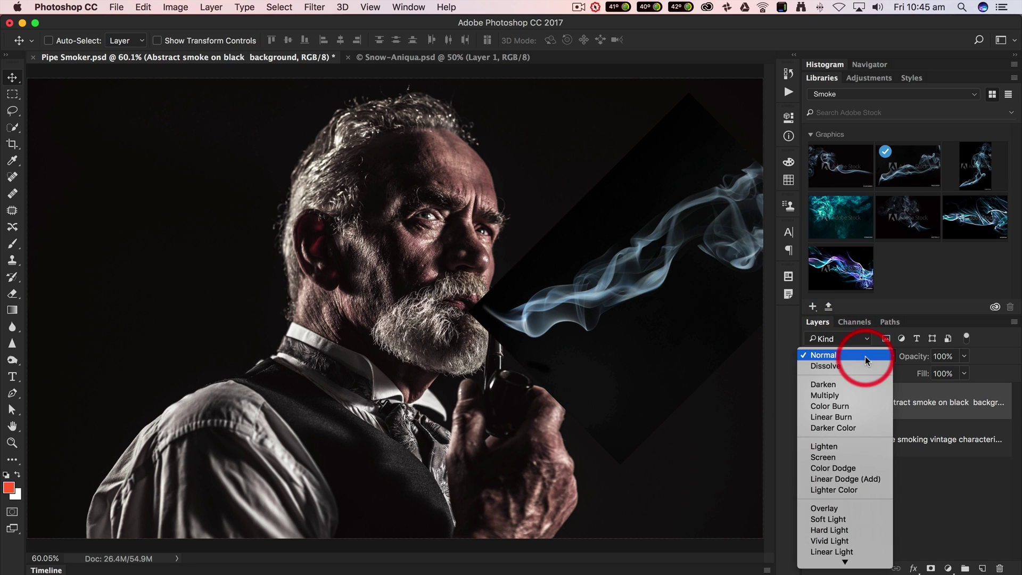
pyautogui.click(867, 360)
pyautogui.click(851, 357)
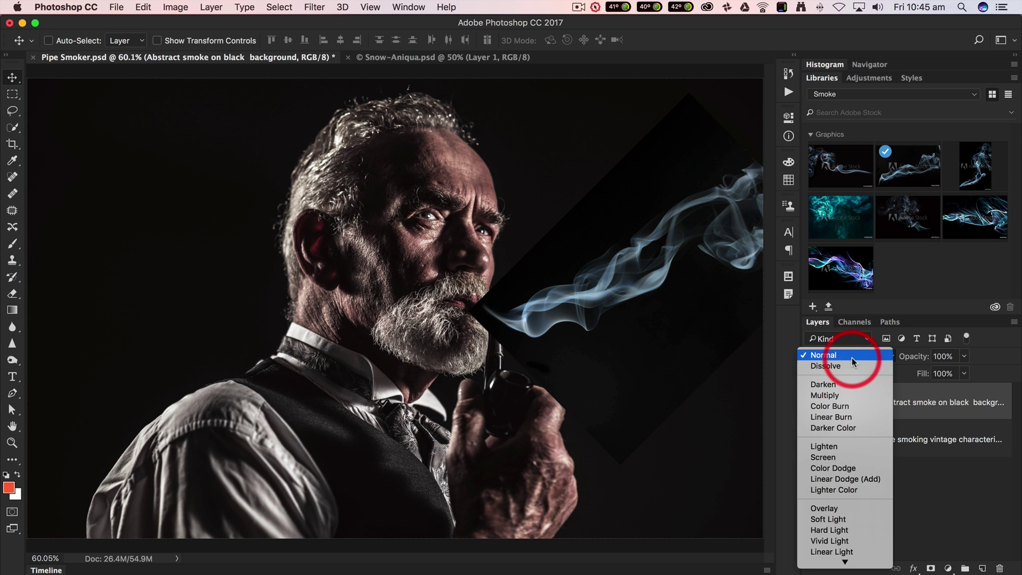
pyautogui.click(826, 458)
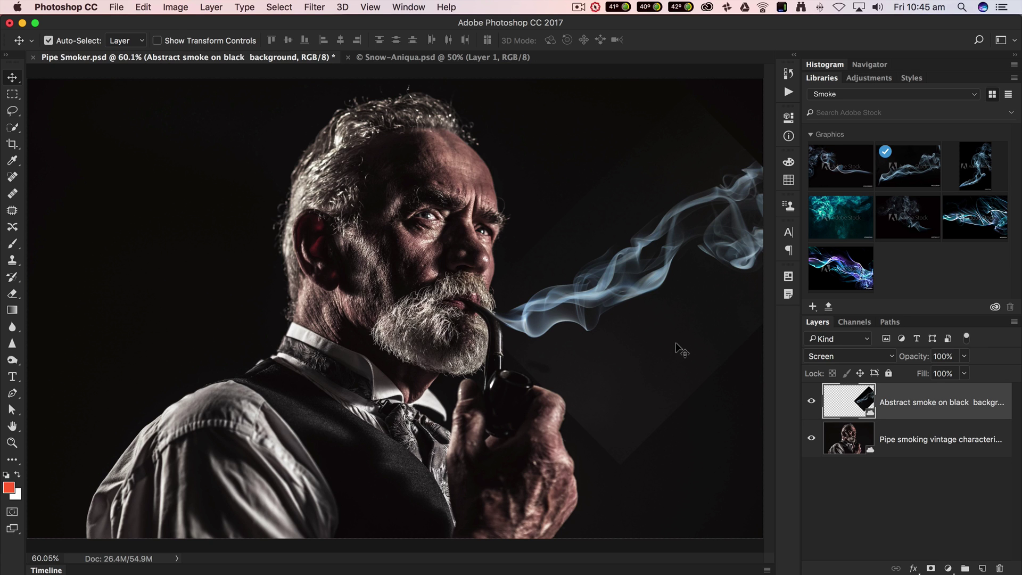
# - Apply Levels to the smoke layer with the black input point raised to 13
pyautogui.press('super+l')
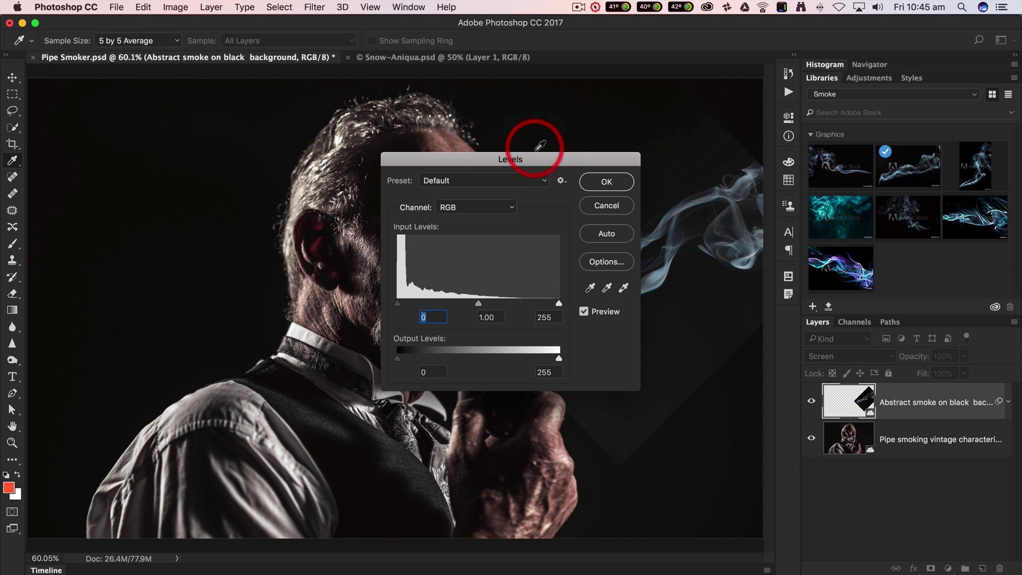
pyautogui.moveTo(534, 160); pyautogui.dragTo(785, 313)
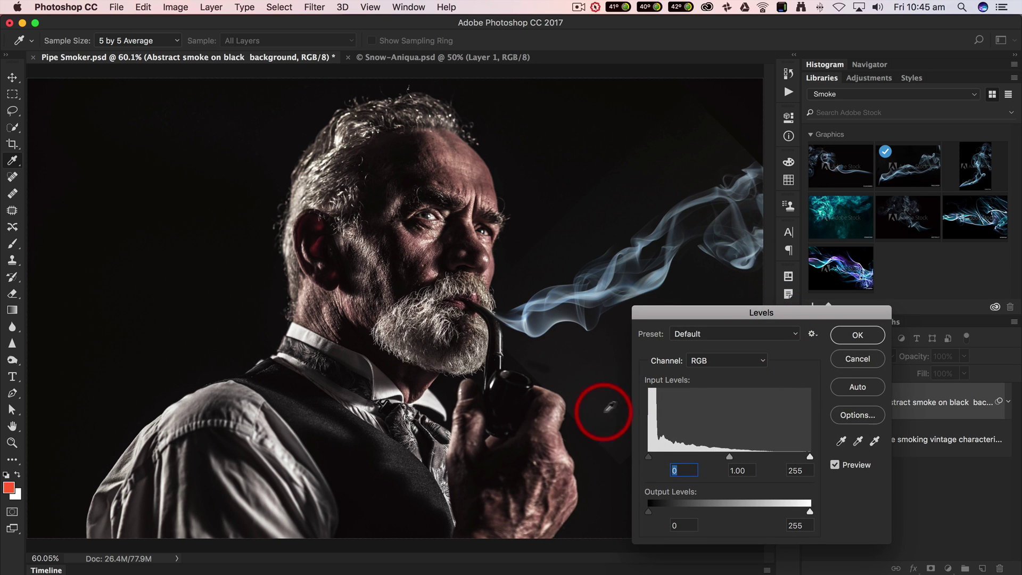
pyautogui.moveTo(648, 456); pyautogui.dragTo(657, 457)
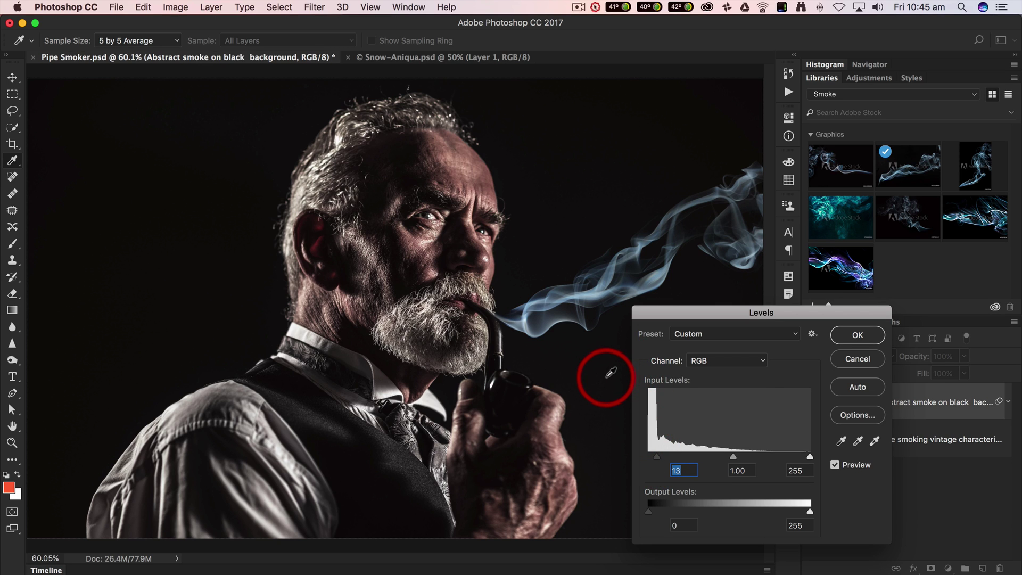
pyautogui.click(869, 339)
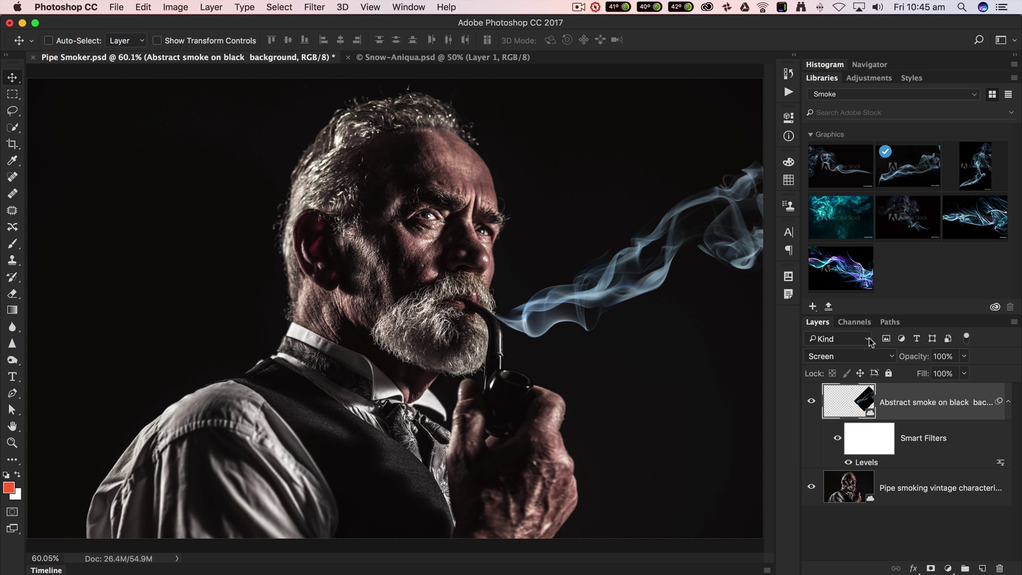
# - Lower the smoke opacity to 96% and add Hue/Saturation with Saturation at -50
pyautogui.moveTo(912, 363)
pyautogui.mouseDown()
pyautogui.moveTo(919, 355)
pyautogui.moveTo(905, 361)
pyautogui.mouseUp()
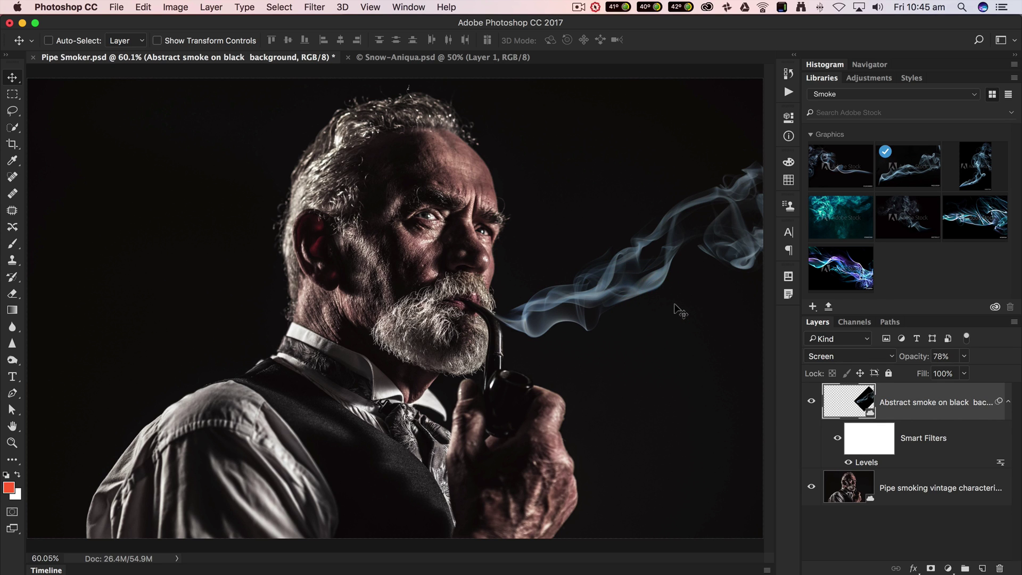
pyautogui.press('super+u')
pyautogui.moveTo(576, 169); pyautogui.dragTo(770, 290)
pyautogui.moveTo(682, 407); pyautogui.dragTo(644, 410)
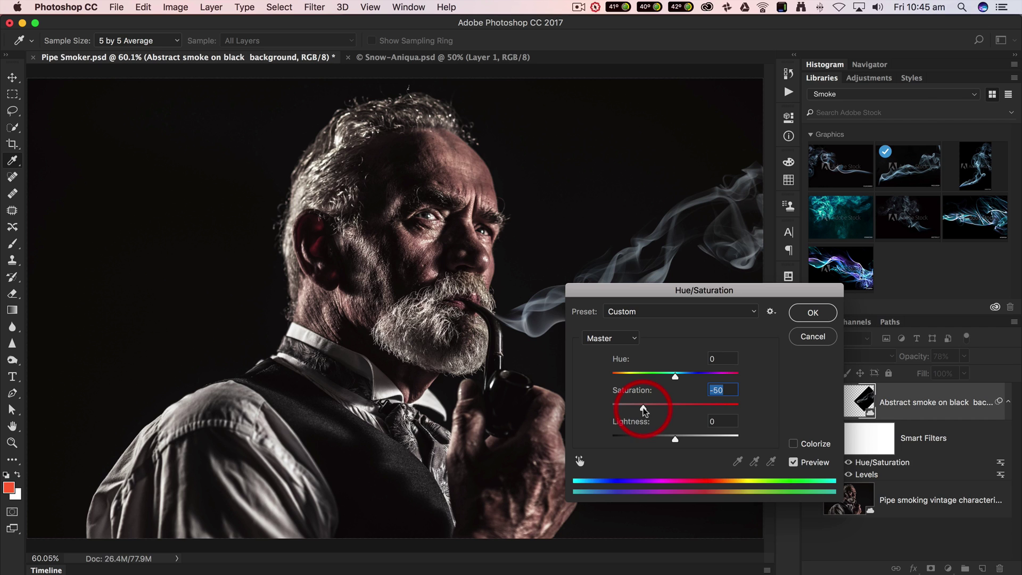
pyautogui.click(812, 314)
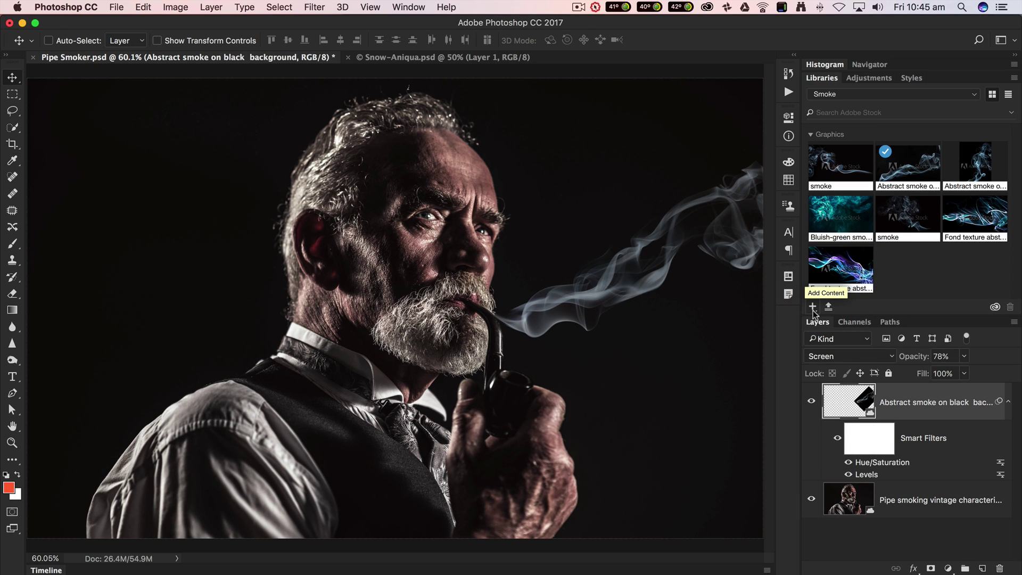
# - Embed the linked smoke smart object, then rasterize it into a plain pixel layer
pyautogui.moveTo(915, 486); pyautogui.dragTo(870, 419)
pyautogui.click(875, 374)
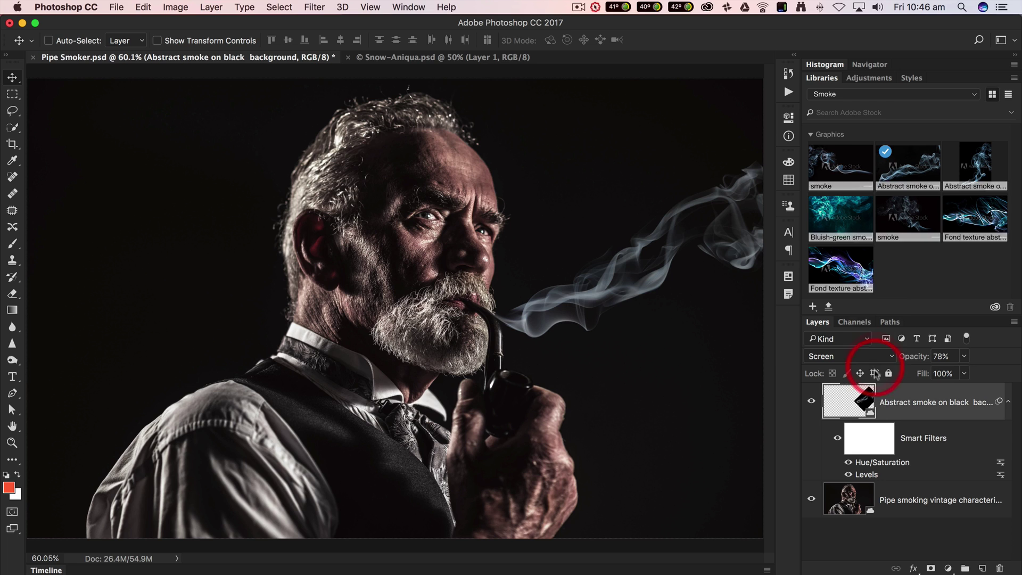
pyautogui.moveTo(875, 374); pyautogui.dragTo(885, 416)
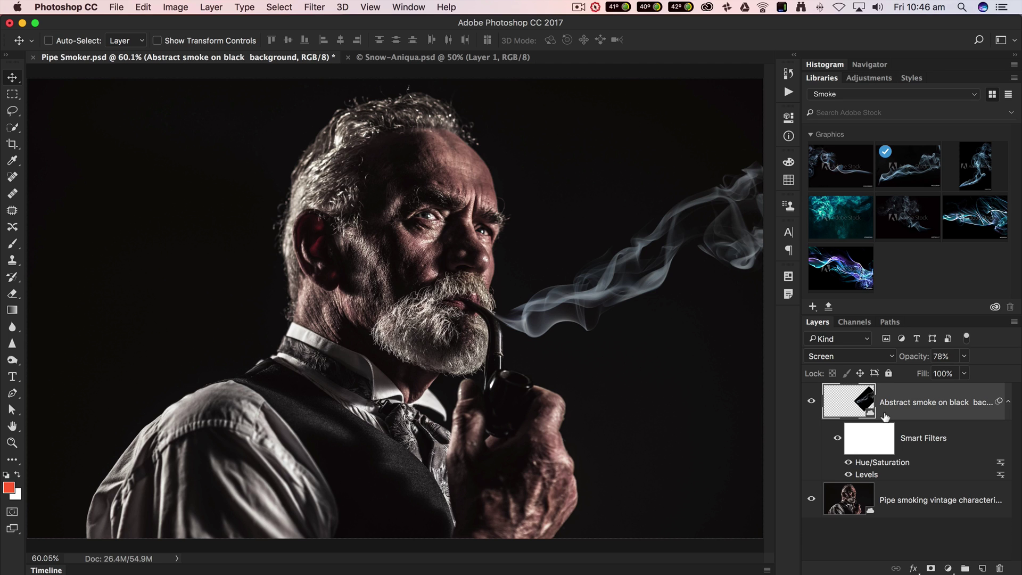
pyautogui.moveTo(884, 416); pyautogui.dragTo(887, 417)
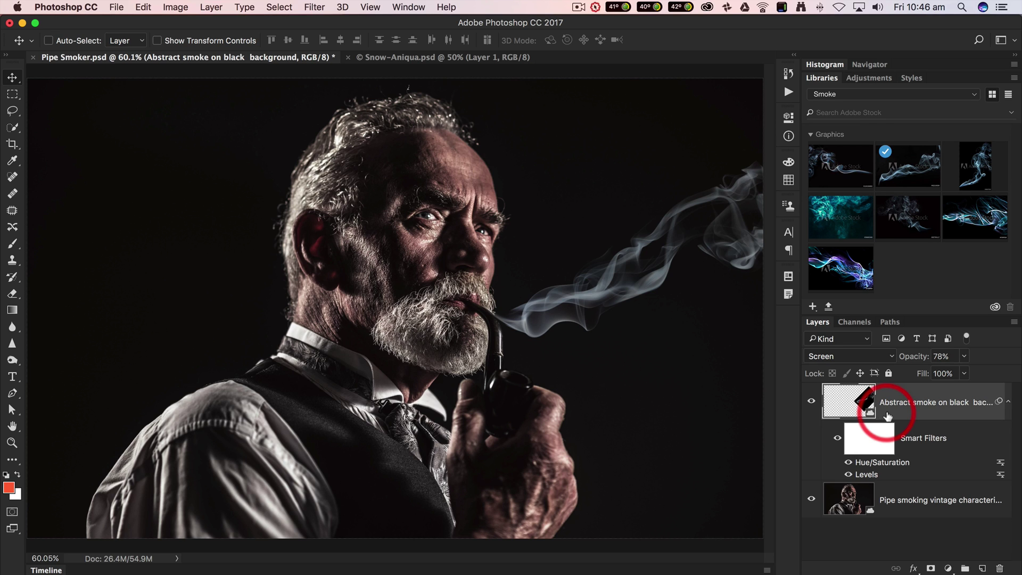
pyautogui.rightClick(887, 416)
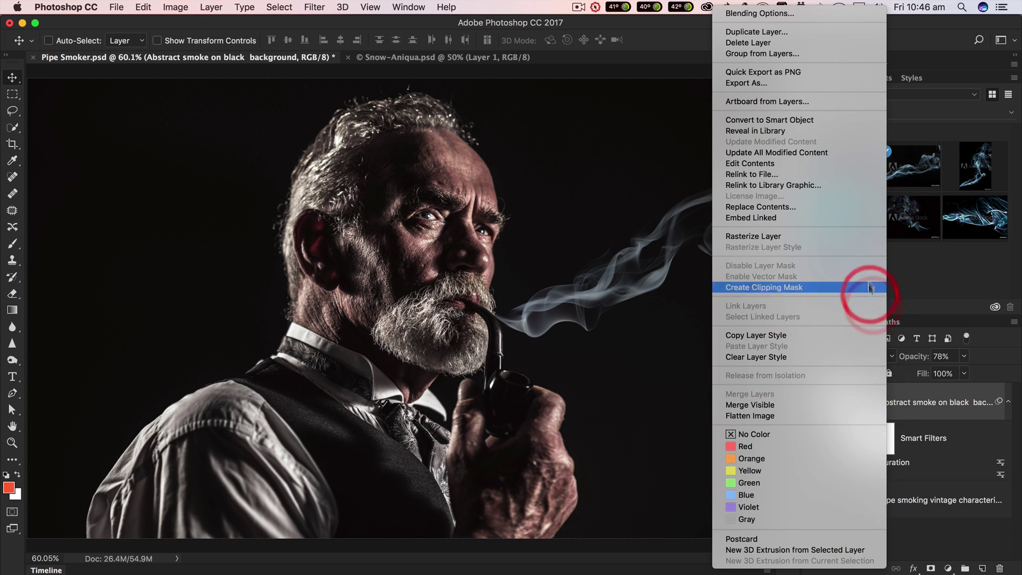
pyautogui.click(782, 218)
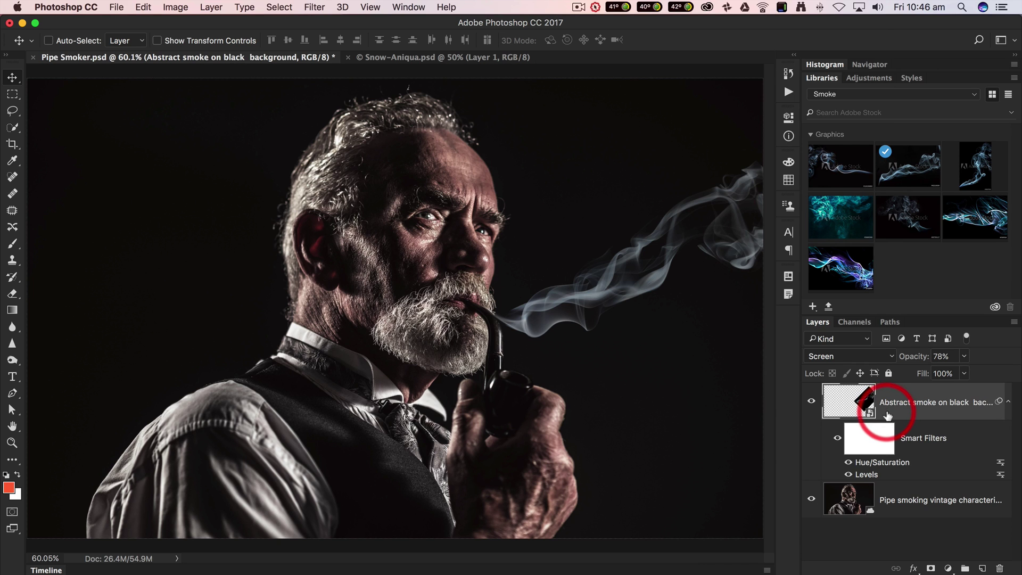
pyautogui.rightClick(887, 414)
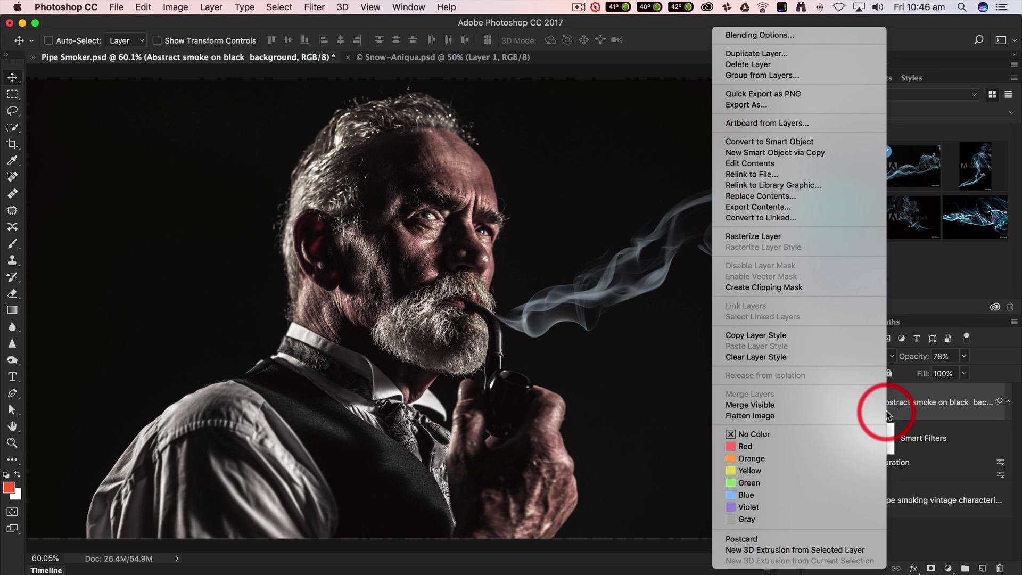
pyautogui.click(762, 235)
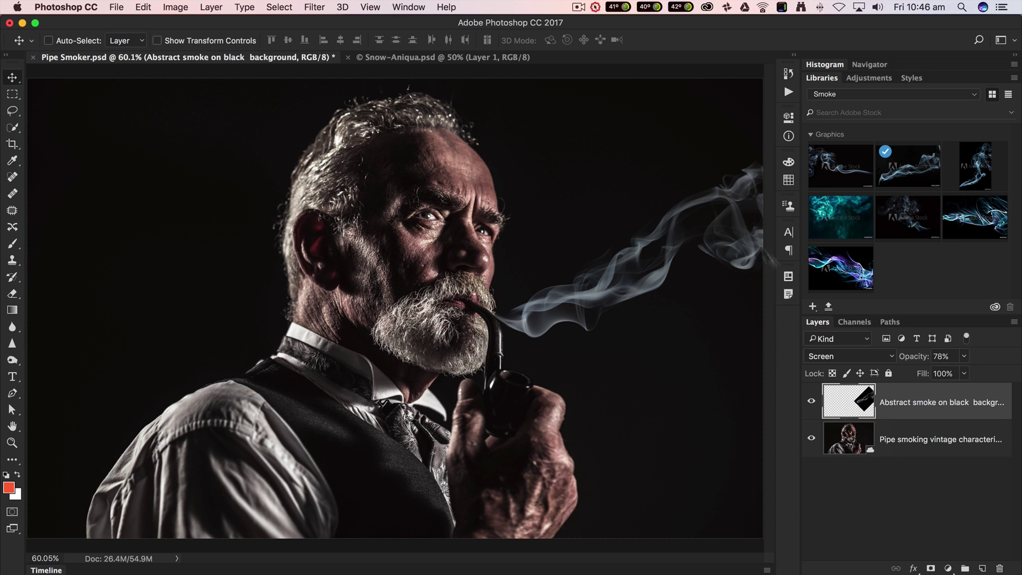
# - Hide the Abstract smoke layer and place the cursor in the Search Adobe Stock field
pyautogui.click(811, 403)
pyautogui.click(811, 402)
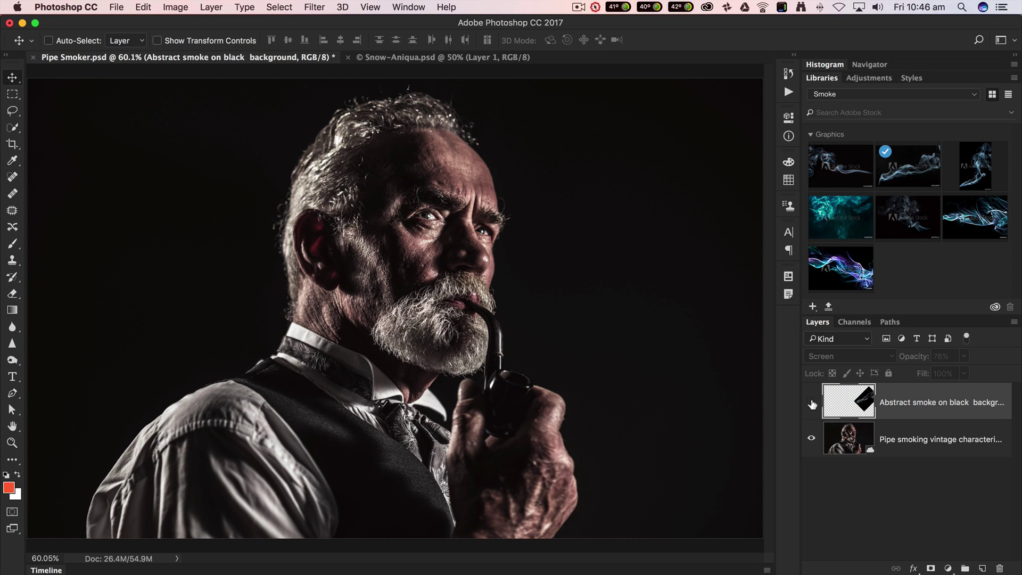
pyautogui.click(979, 169)
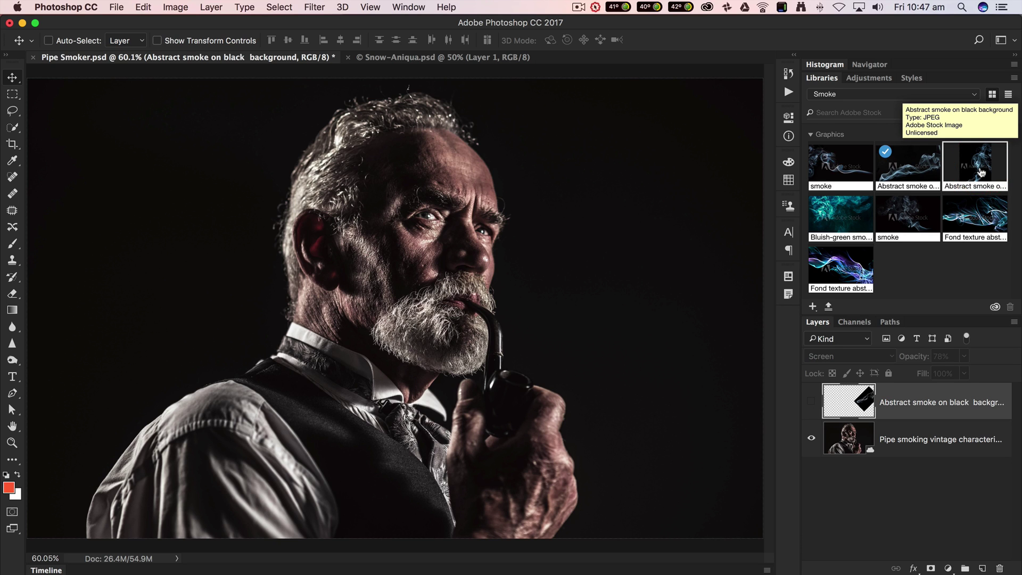
pyautogui.click(832, 113)
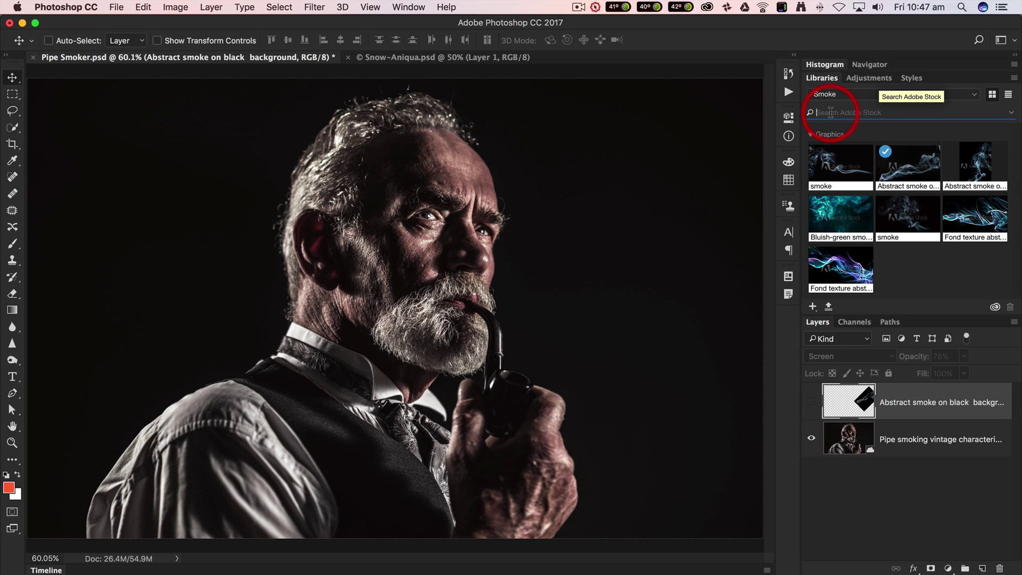
# - Search Adobe Stock for 'smoke' and open the blue smoke-on-black photo's context menu
pyautogui.write('moke')
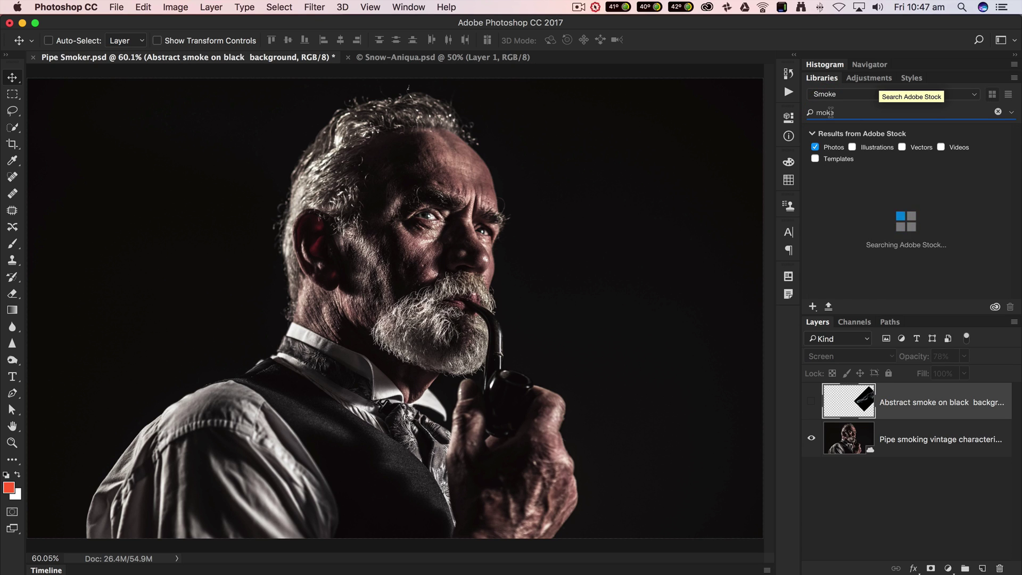
pyautogui.press('BackSpace')
pyautogui.press('BackSpace')
pyautogui.press('BackSpace')
pyautogui.press('BackSpace')
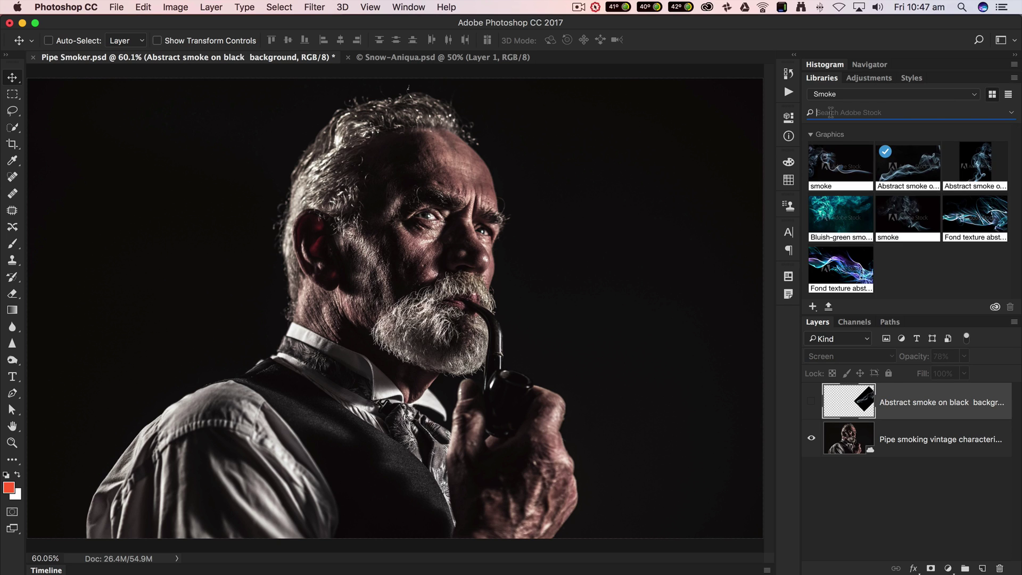
pyautogui.write('smoke')
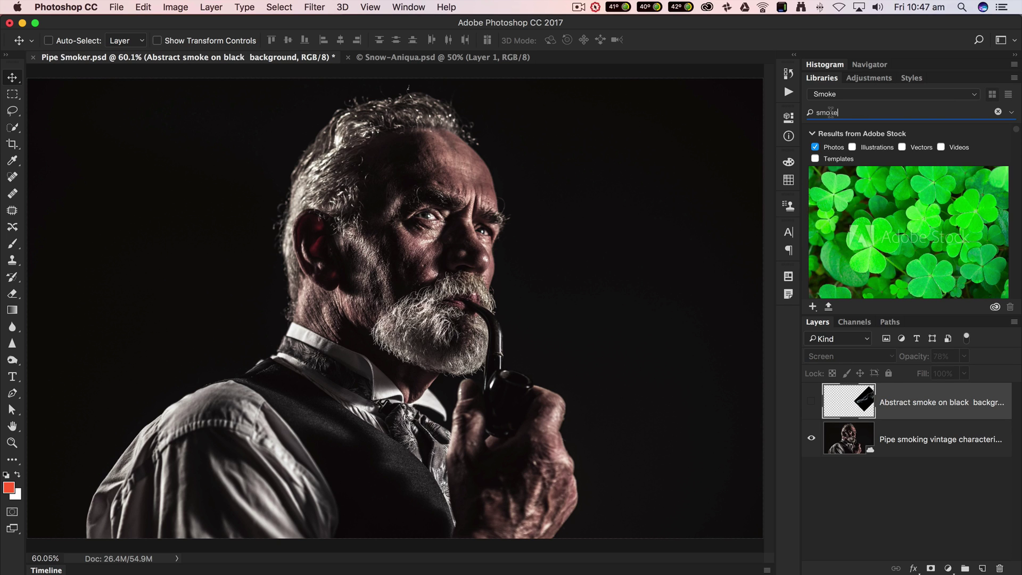
pyautogui.click(862, 133)
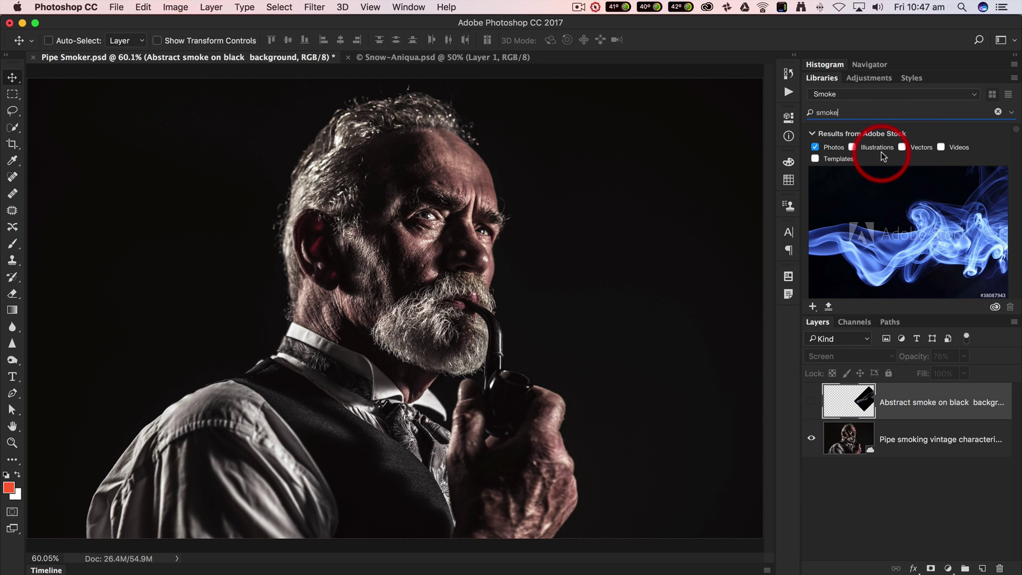
pyautogui.moveTo(903, 173)
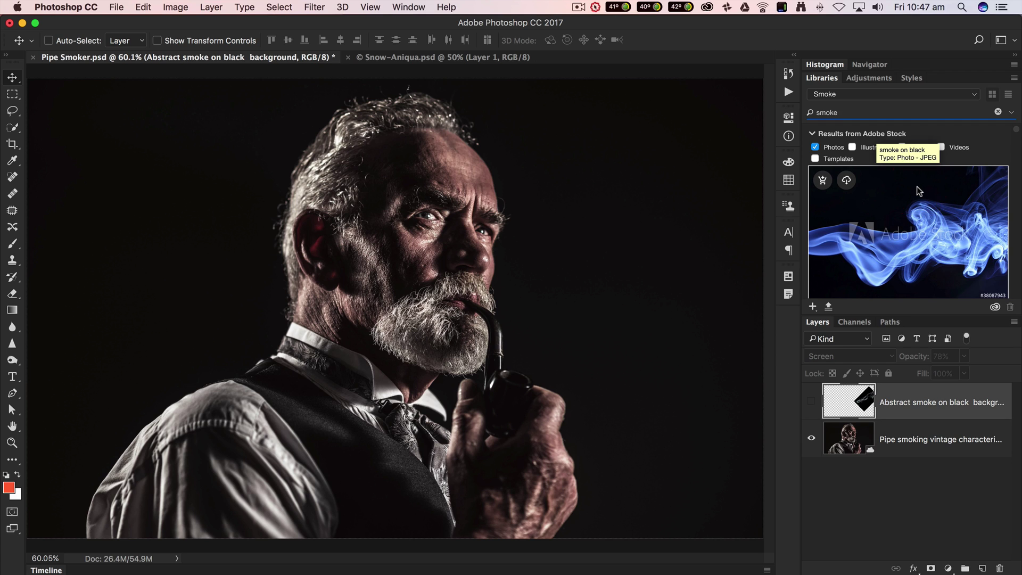
pyautogui.rightClick(919, 191)
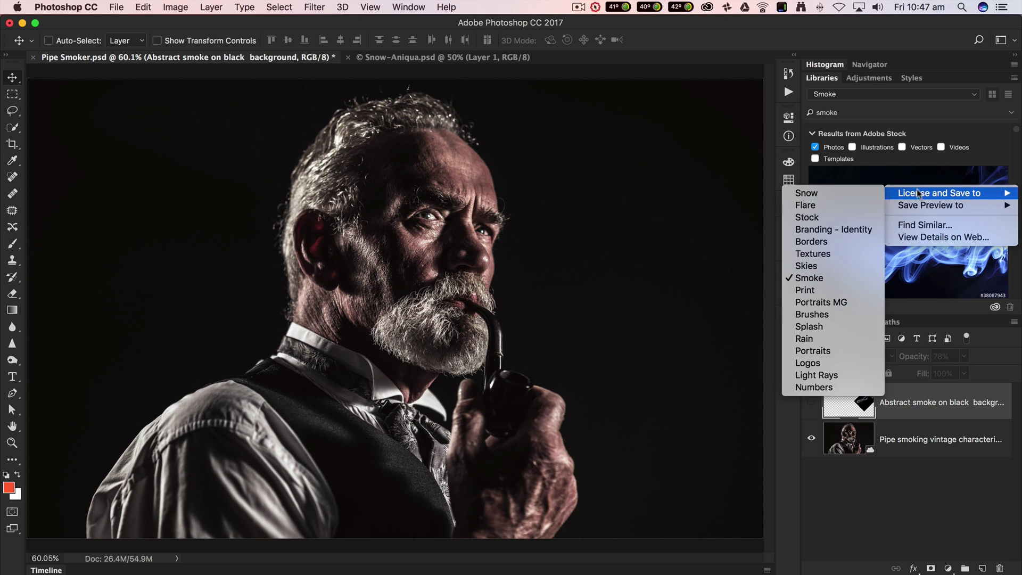
# - Find Stock photos similar to the blue smoke and browse results down to 'Tobacco smoke'
pyautogui.click(916, 225)
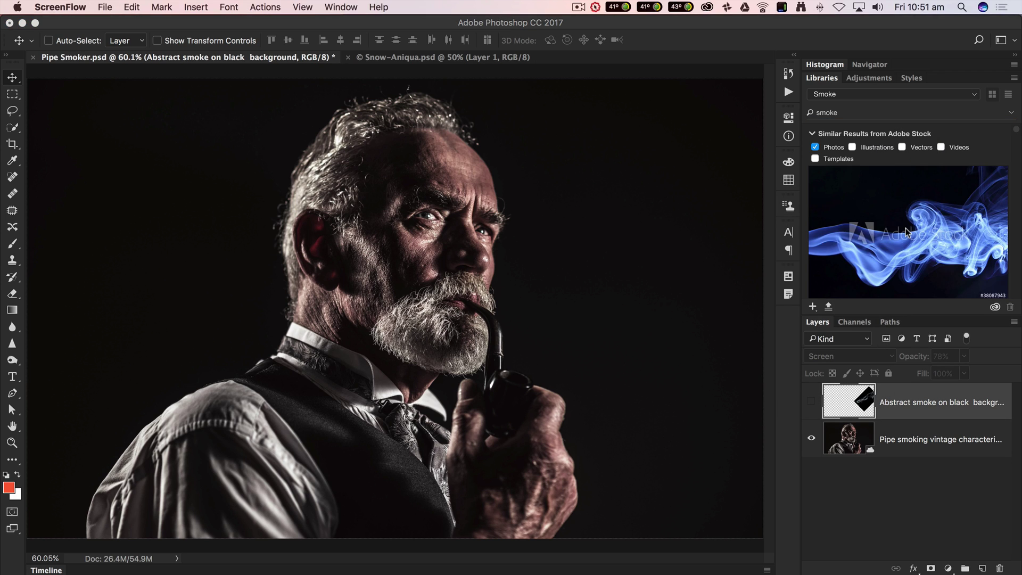
pyautogui.scroll(-5, 905, 228)
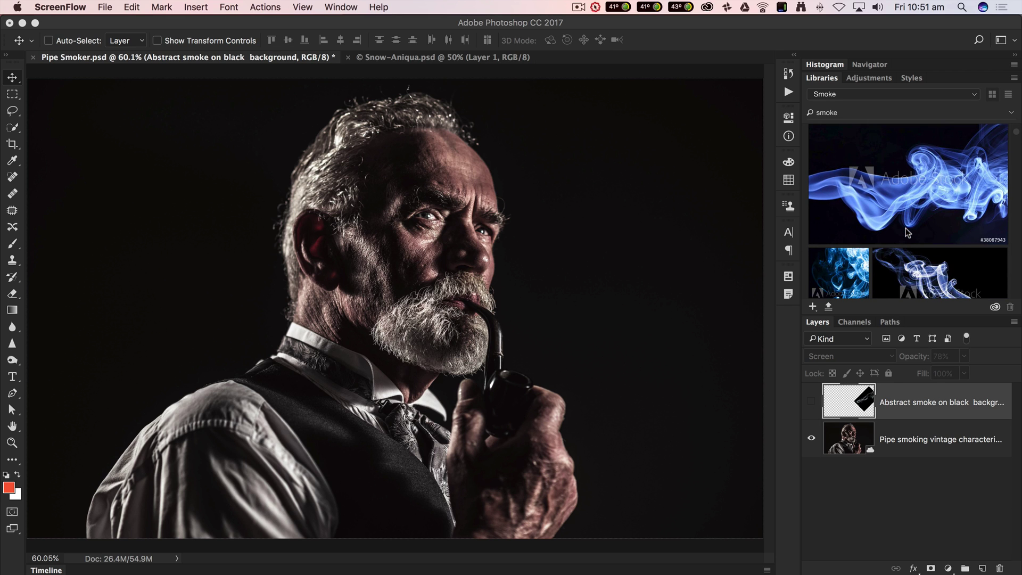
pyautogui.scroll(-5, 907, 229)
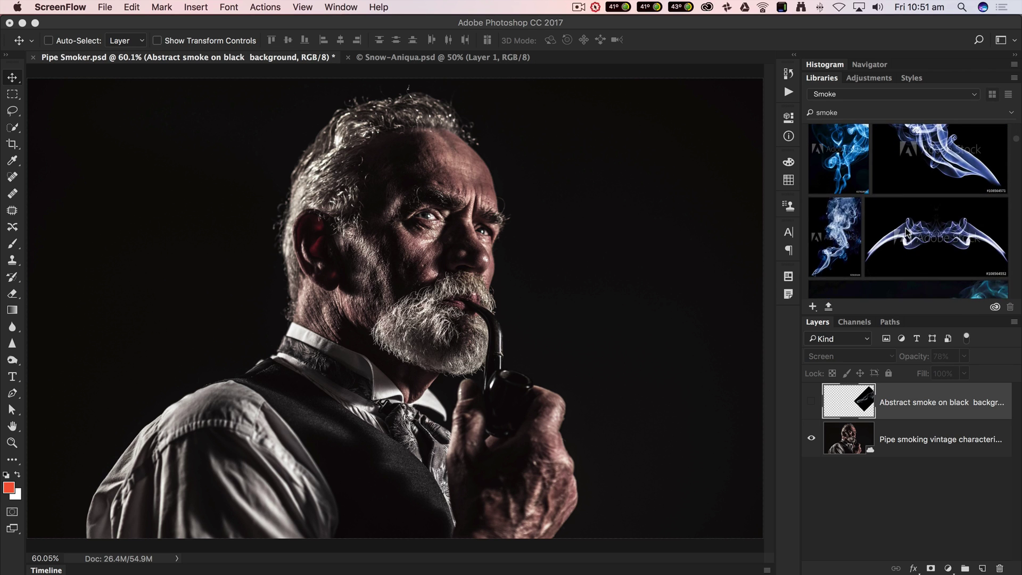
pyautogui.scroll(-10, 907, 233)
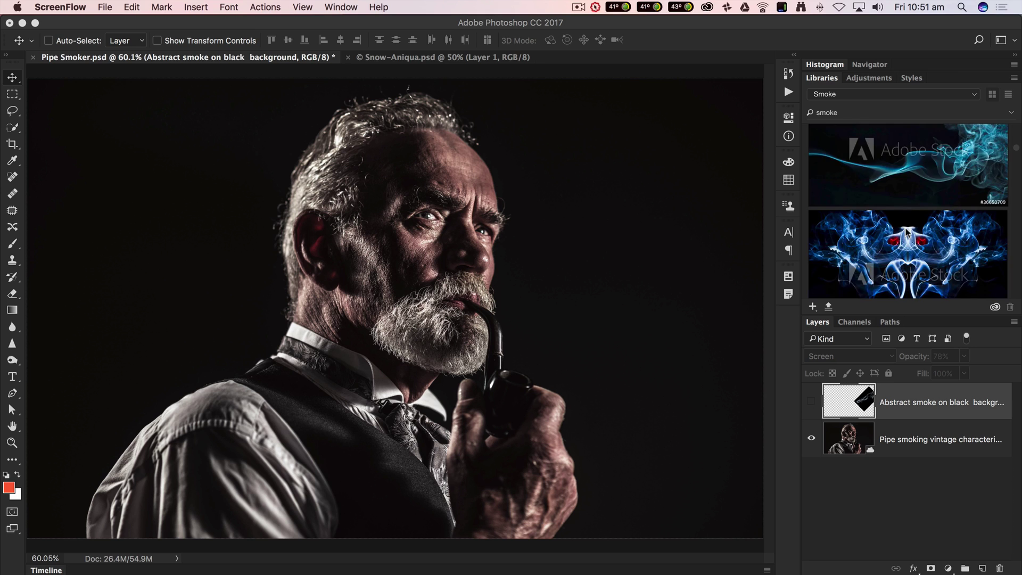
pyautogui.click(907, 232)
pyautogui.scroll(-5, 907, 232)
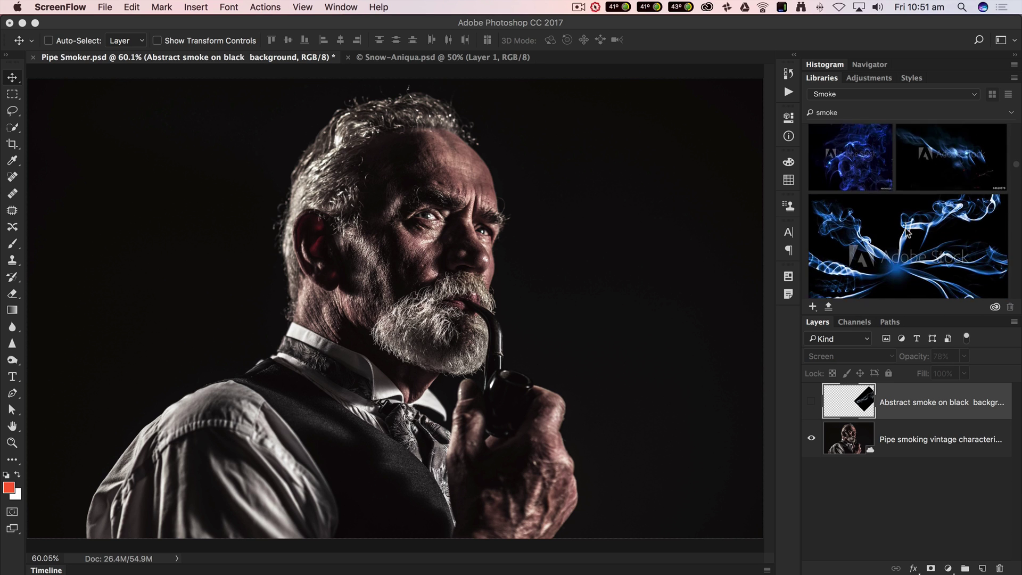
pyautogui.scroll(-6, 908, 232)
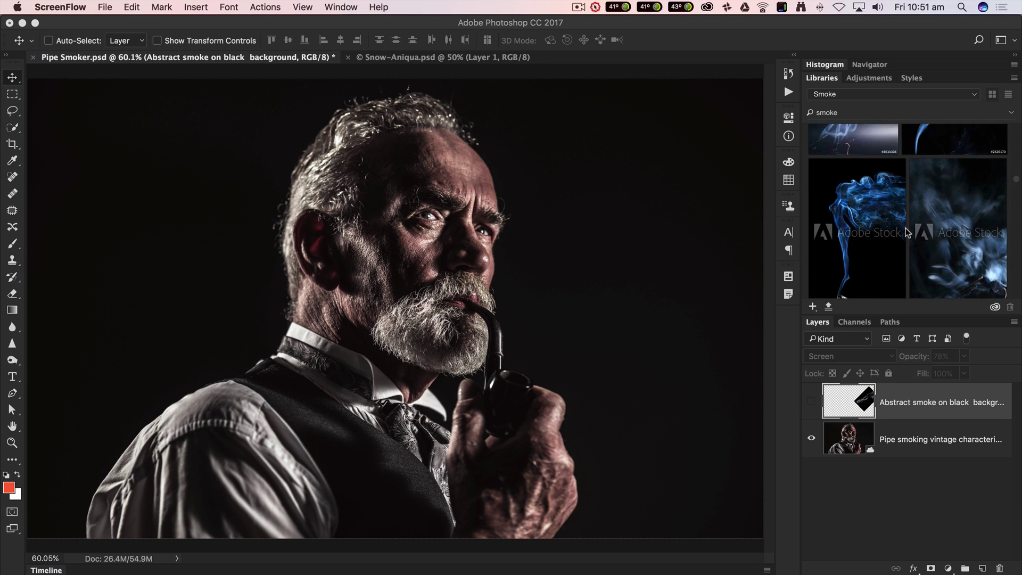
pyautogui.scroll(-5, 905, 228)
pyautogui.moveTo(905, 228); pyautogui.dragTo(842, 192)
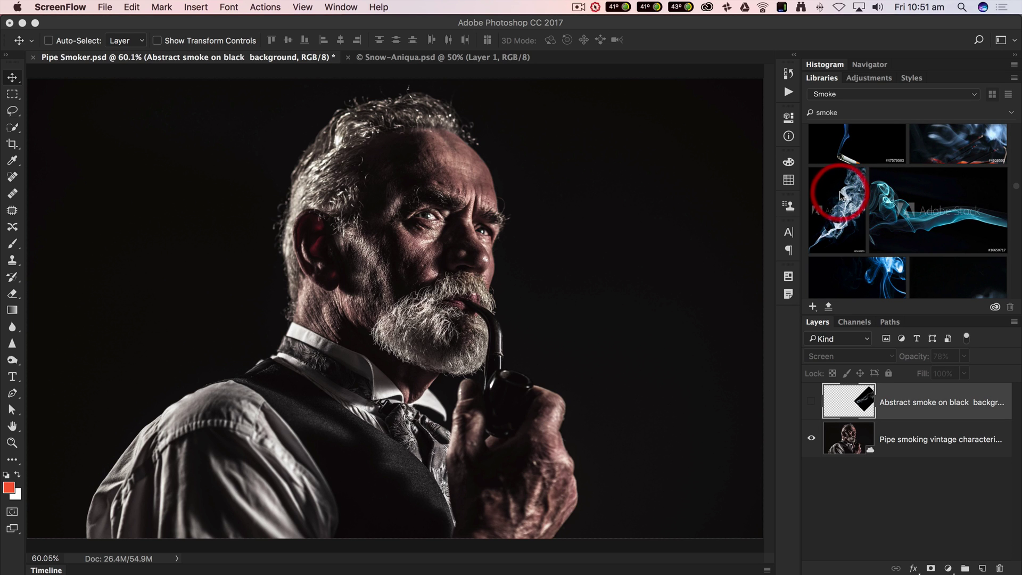
pyautogui.click(839, 195)
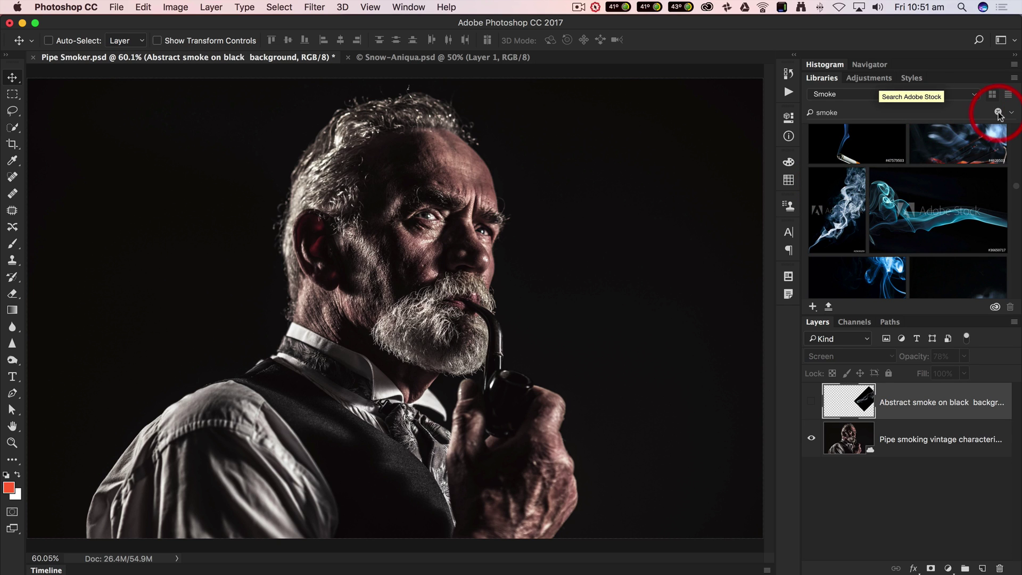
# - Clear the Stock search and keep the Smoke library selected to show its seven graphics
pyautogui.click(998, 112)
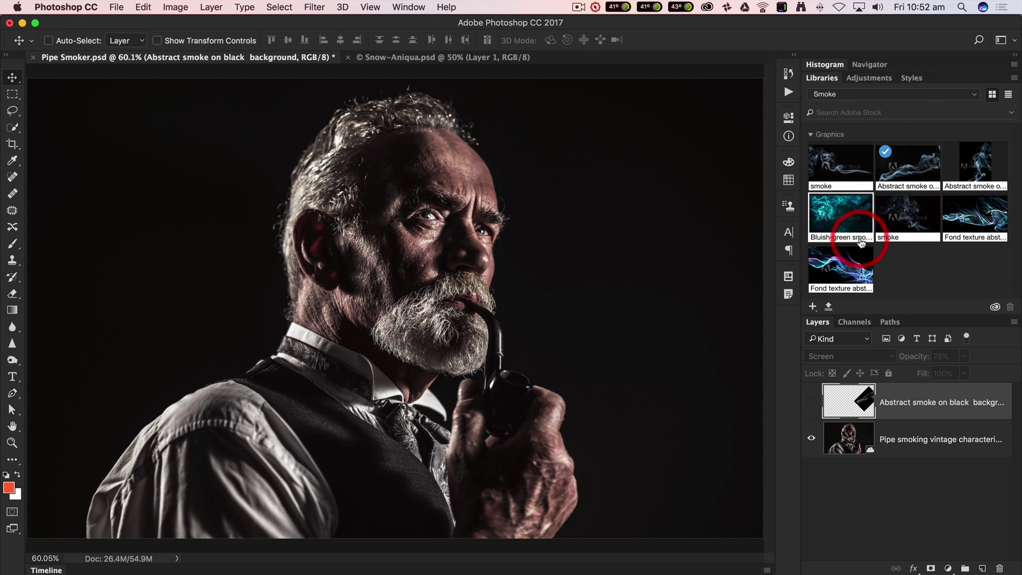
pyautogui.click(975, 97)
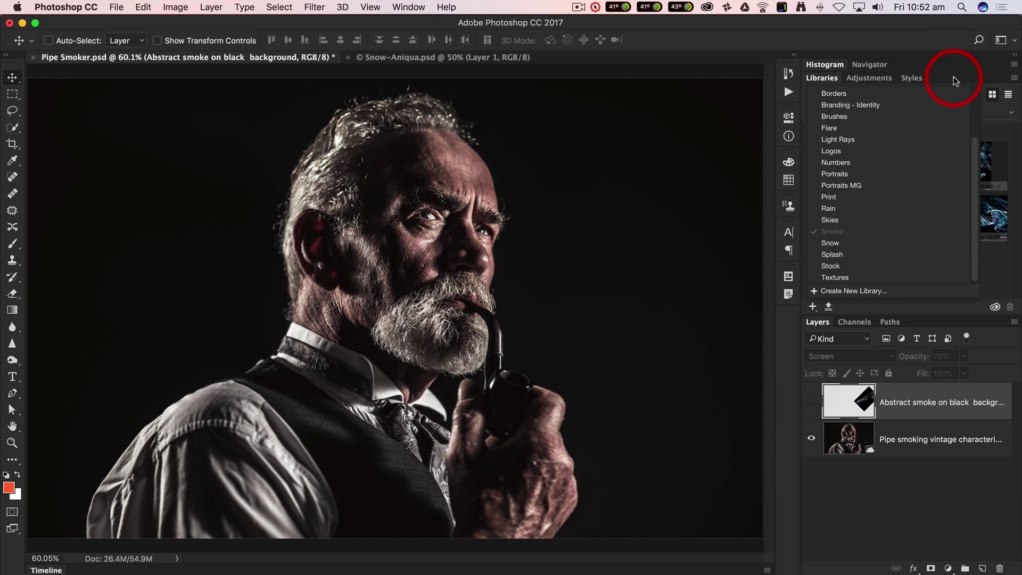
pyautogui.click(987, 113)
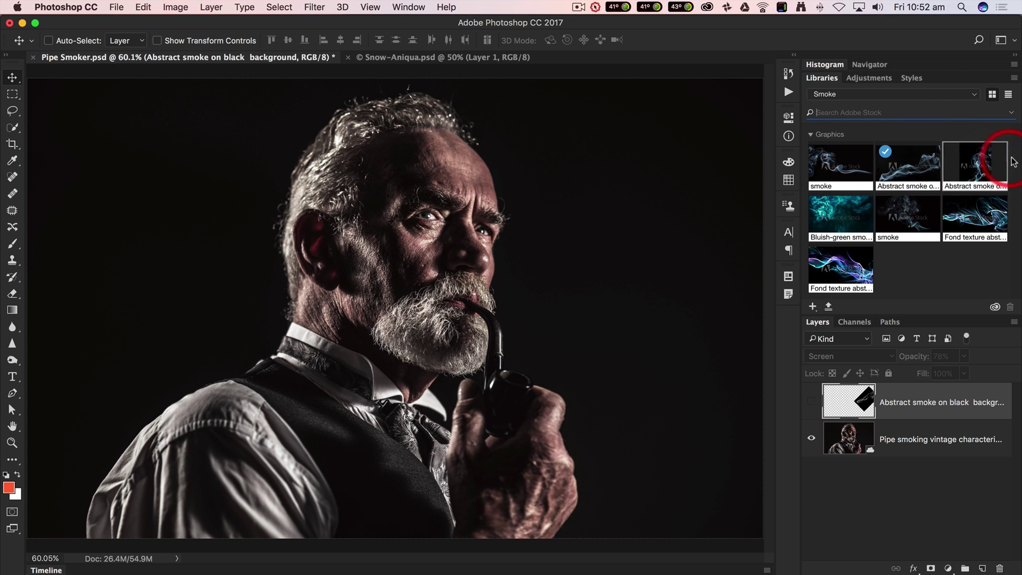
# - Place the third abstract smoke graphic as a linked layer and move it right of the pipe
pyautogui.moveTo(979, 168); pyautogui.dragTo(972, 163)
pyautogui.rightClick(973, 158)
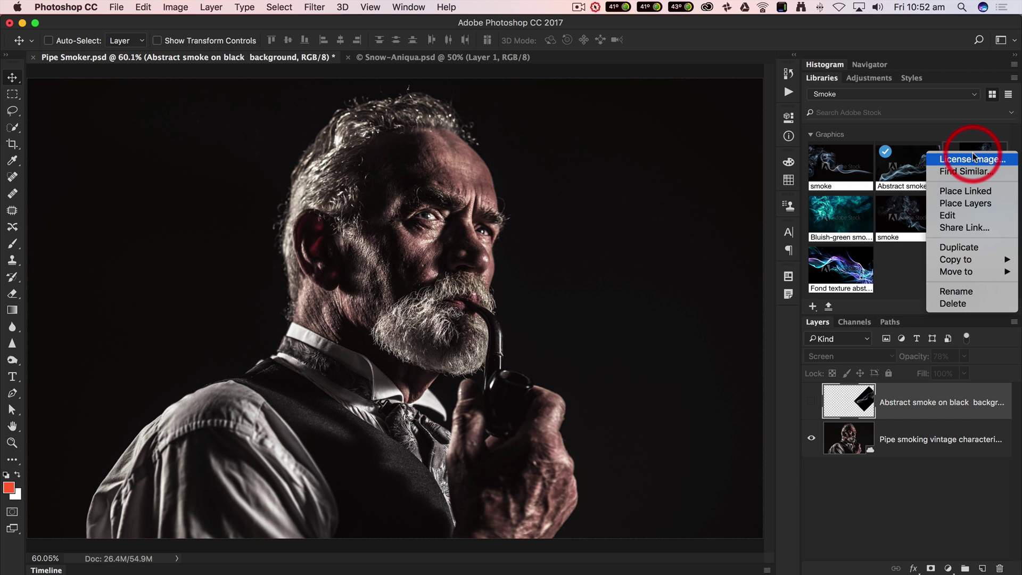
pyautogui.click(965, 191)
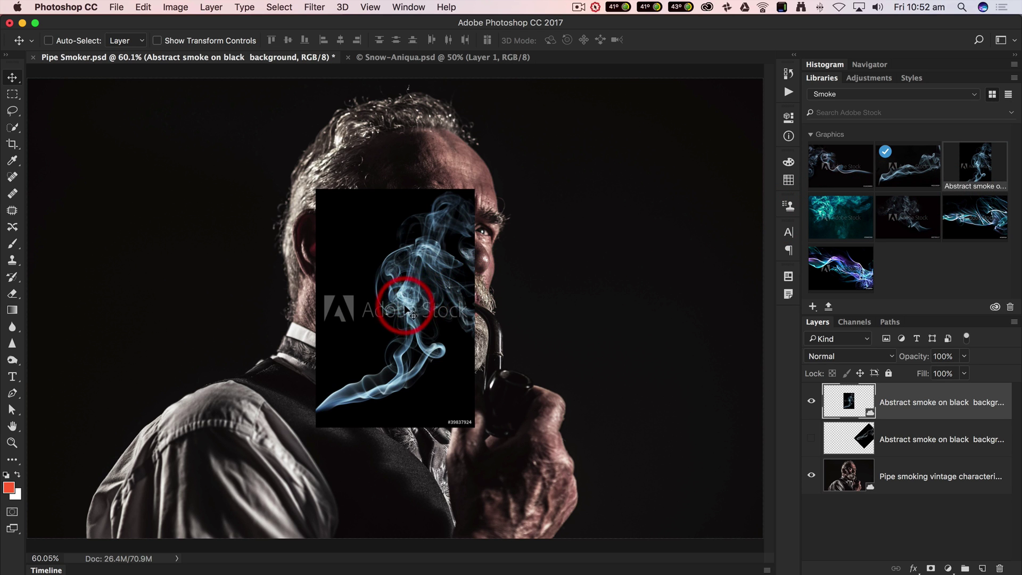
pyautogui.moveTo(407, 304); pyautogui.dragTo(604, 273)
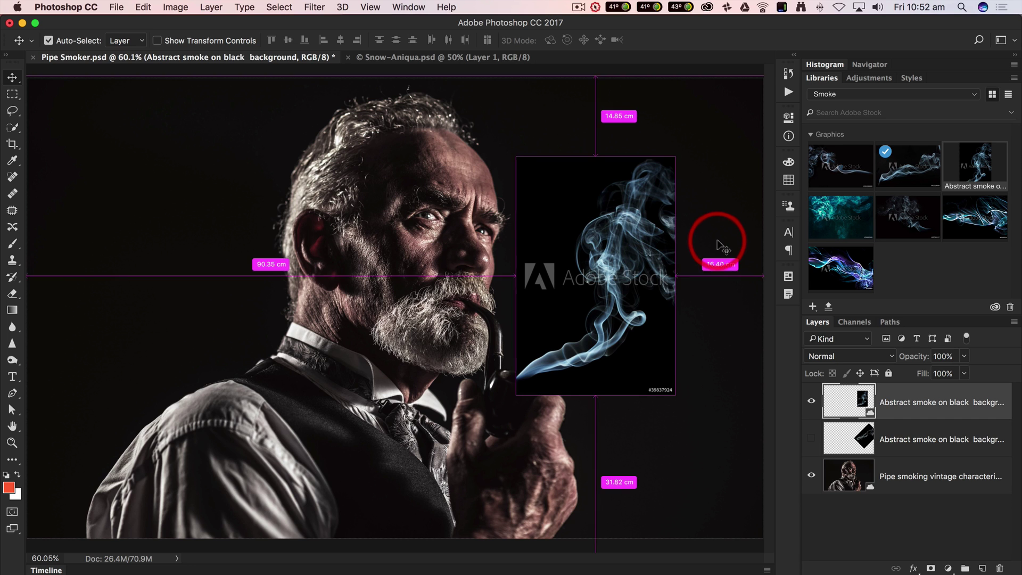
# - Scale the smoke layer to about 159.52% × 135.77% so its trail starts at the pipe bowl
pyautogui.press('super+t')
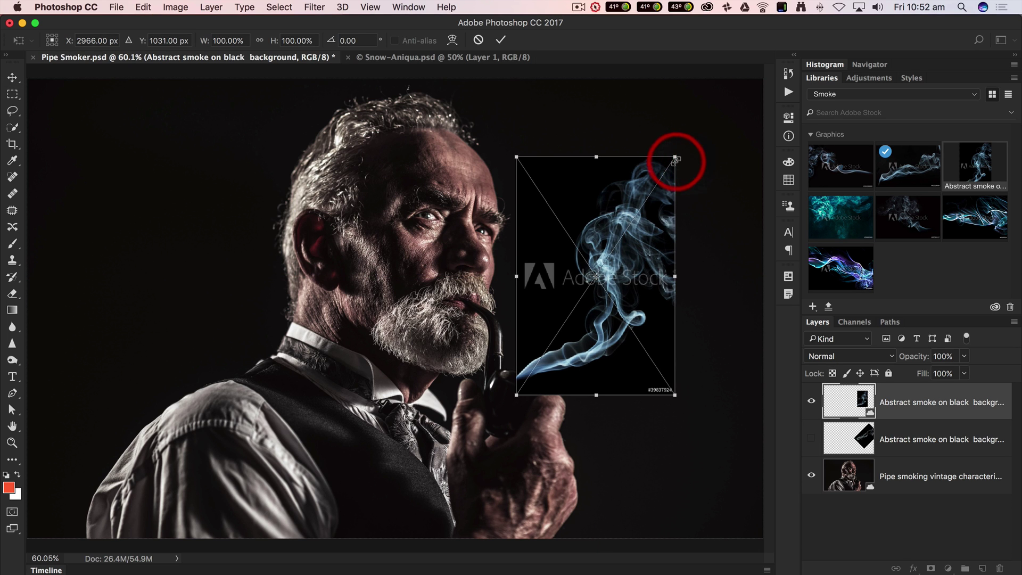
pyautogui.moveTo(675, 157); pyautogui.dragTo(765, 75)
pyautogui.moveTo(572, 306); pyautogui.dragTo(576, 309)
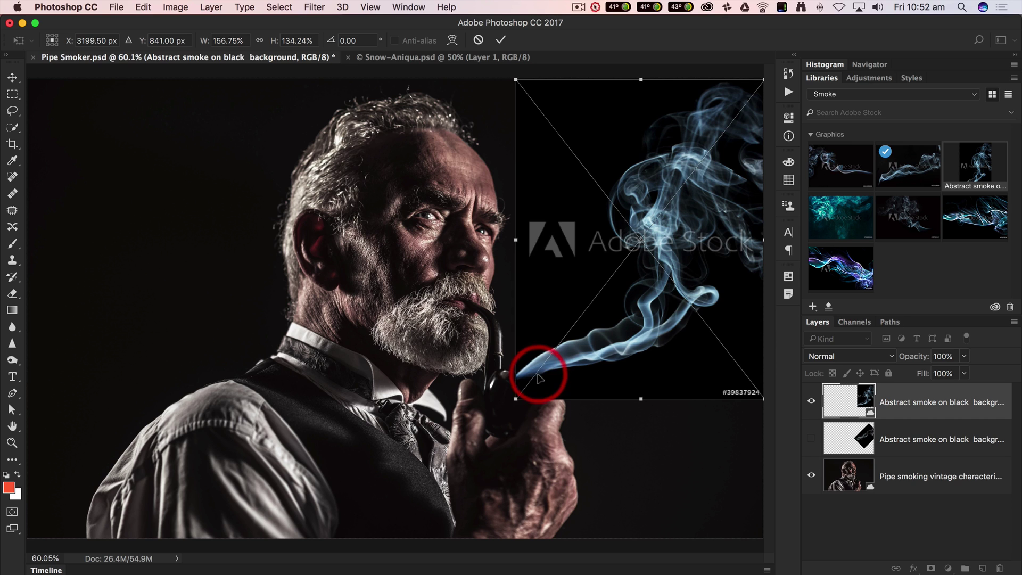
pyautogui.moveTo(515, 398); pyautogui.dragTo(512, 400)
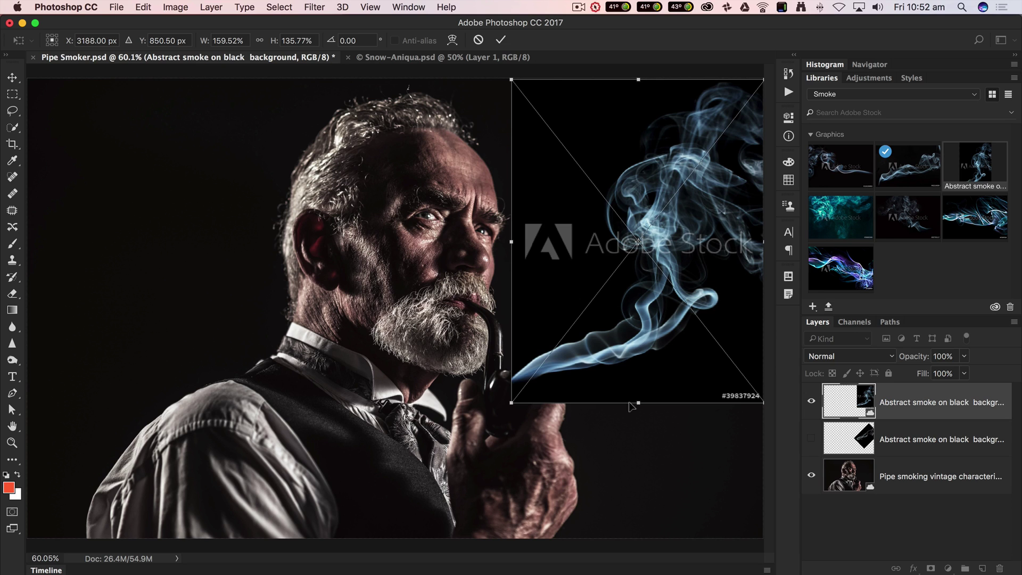
pyautogui.press('Return')
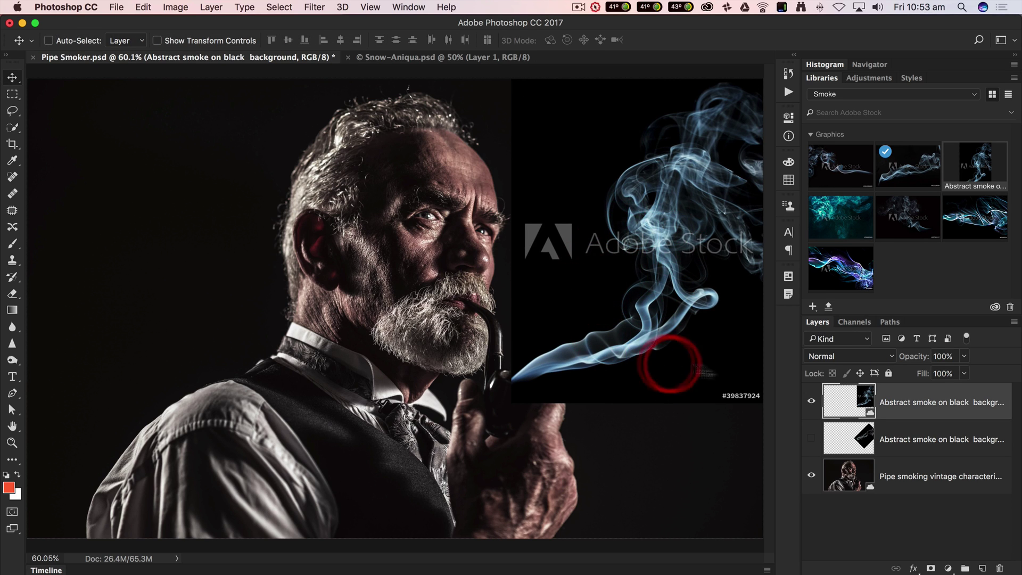
# - Set the smoke layer's blend mode to Screen so its black background drops out
pyautogui.click(891, 356)
pyautogui.click(842, 421)
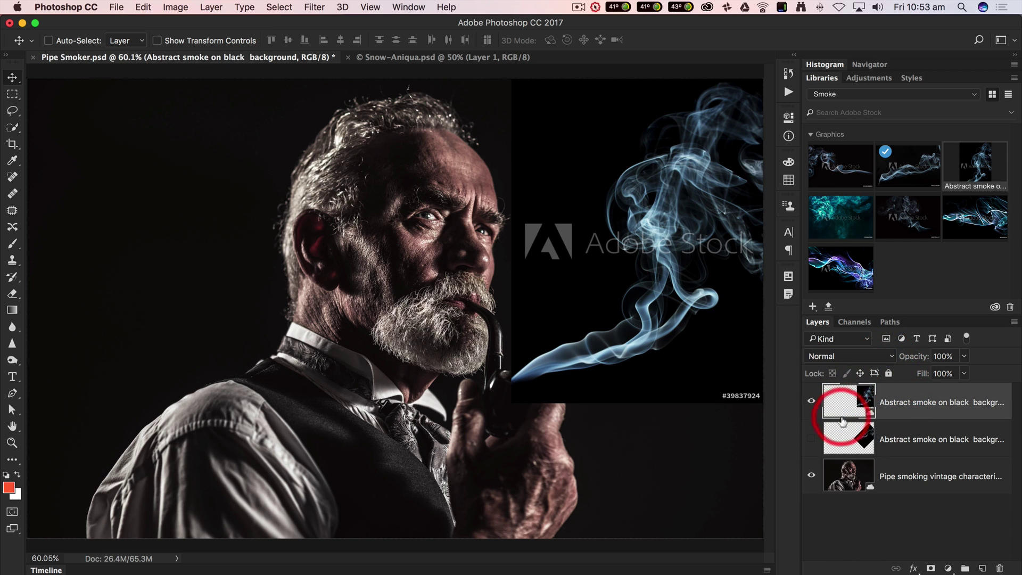
pyautogui.click(888, 356)
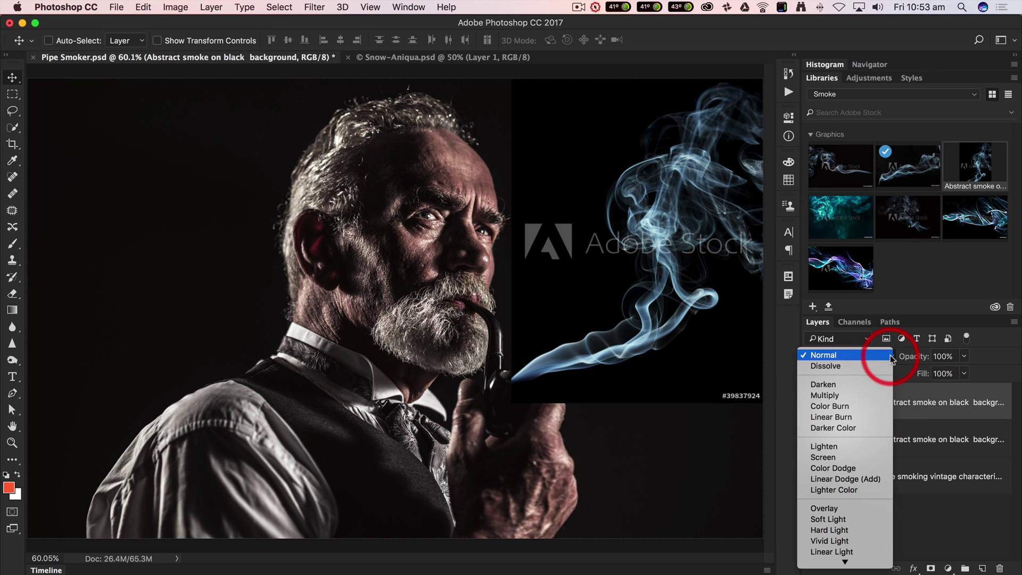
pyautogui.click(839, 457)
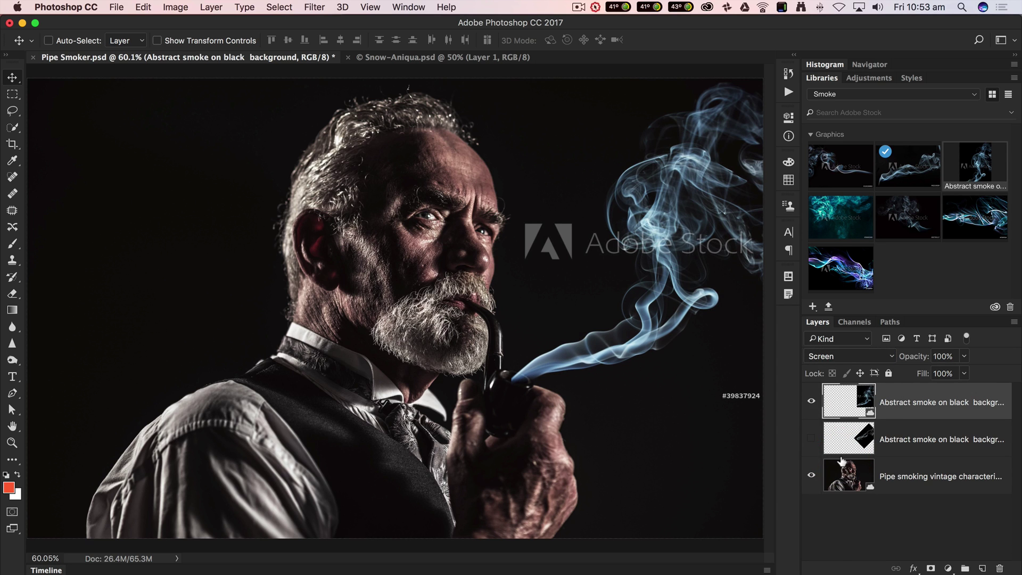
pyautogui.click(752, 433)
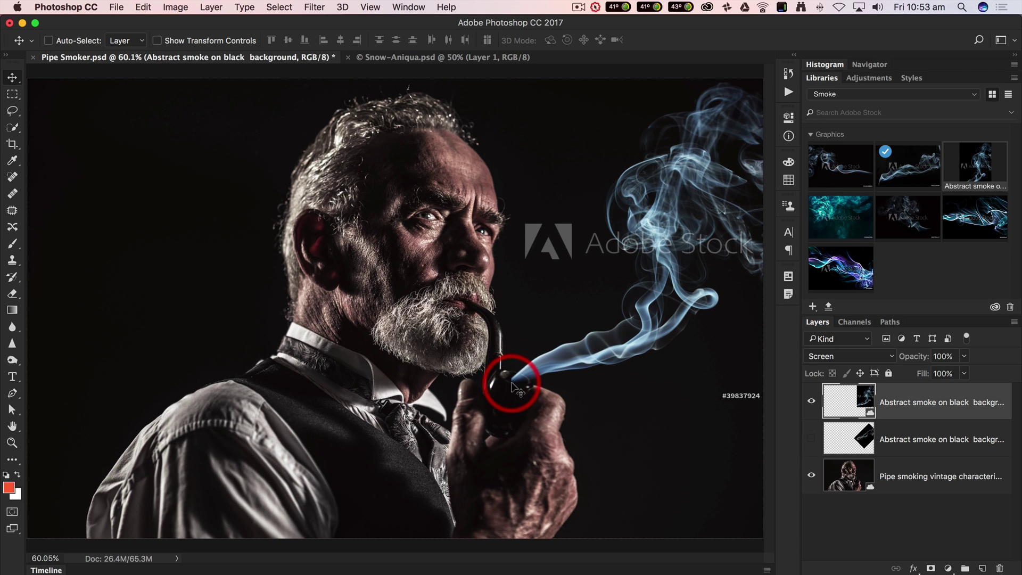
# - Add a layer mask to the smoke and brush black over the pipe bowl area
pyautogui.click(930, 568)
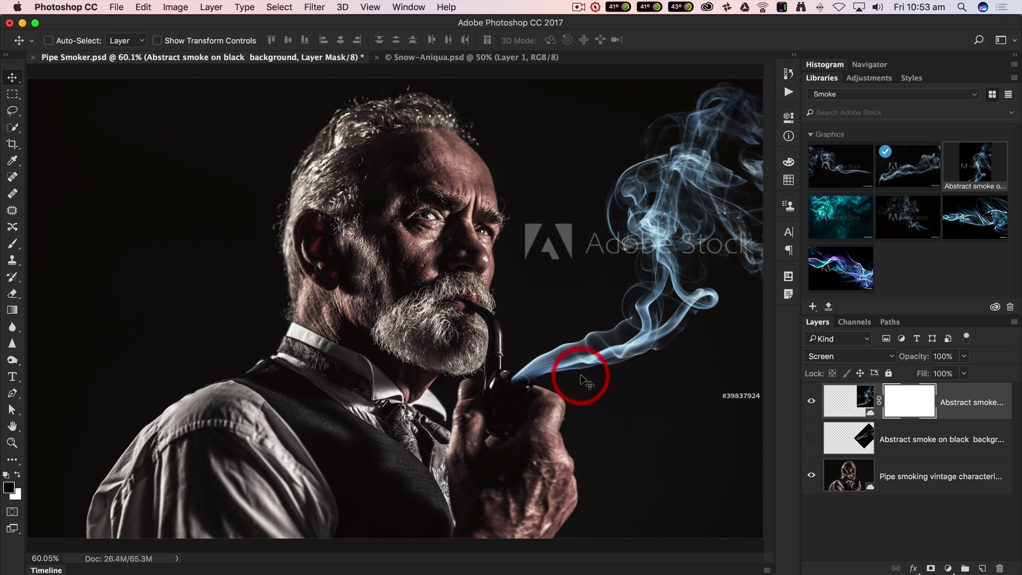
pyautogui.press('b')
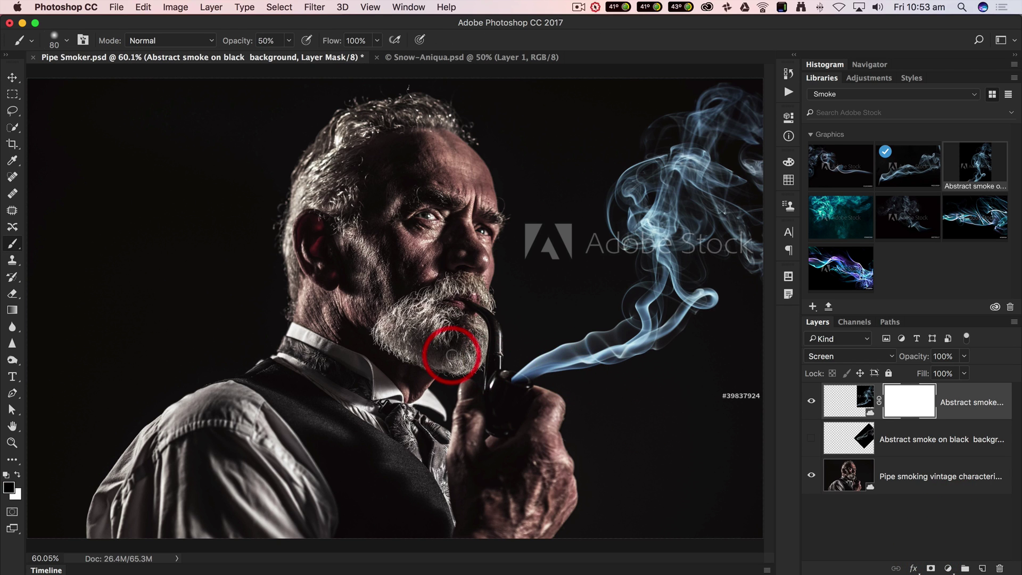
pyautogui.moveTo(504, 381)
pyautogui.mouseDown()
pyautogui.moveTo(515, 393)
pyautogui.moveTo(509, 381)
pyautogui.mouseUp()
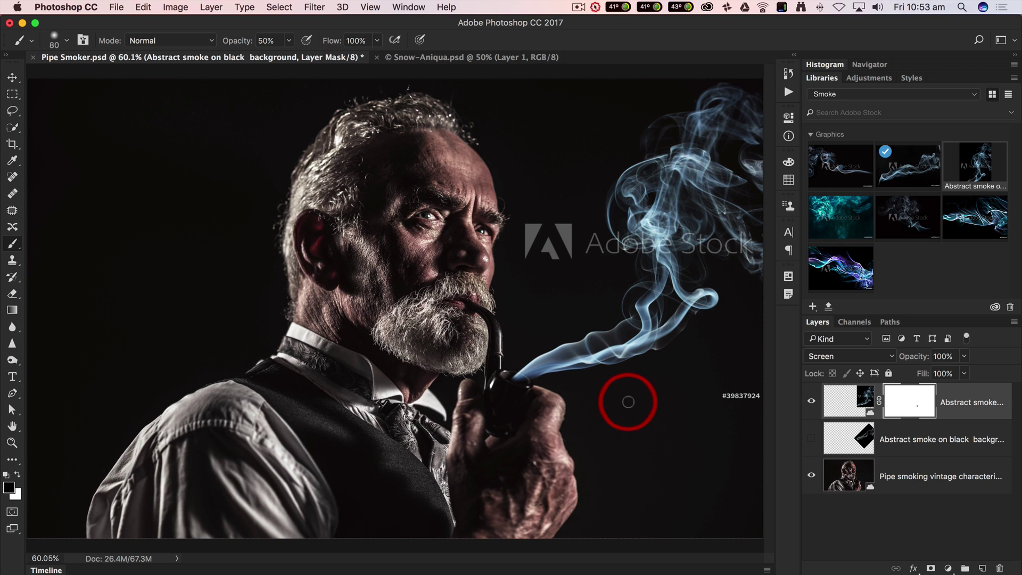
pyautogui.moveTo(612, 399)
pyautogui.mouseDown()
pyautogui.moveTo(509, 373)
pyautogui.moveTo(507, 383)
pyautogui.moveTo(506, 374)
pyautogui.moveTo(507, 383)
pyautogui.moveTo(959, 415)
pyautogui.mouseUp()
# - License the abstract smoke Stock image from the smoke layer's menu, confirming with OK
pyautogui.rightClick(959, 415)
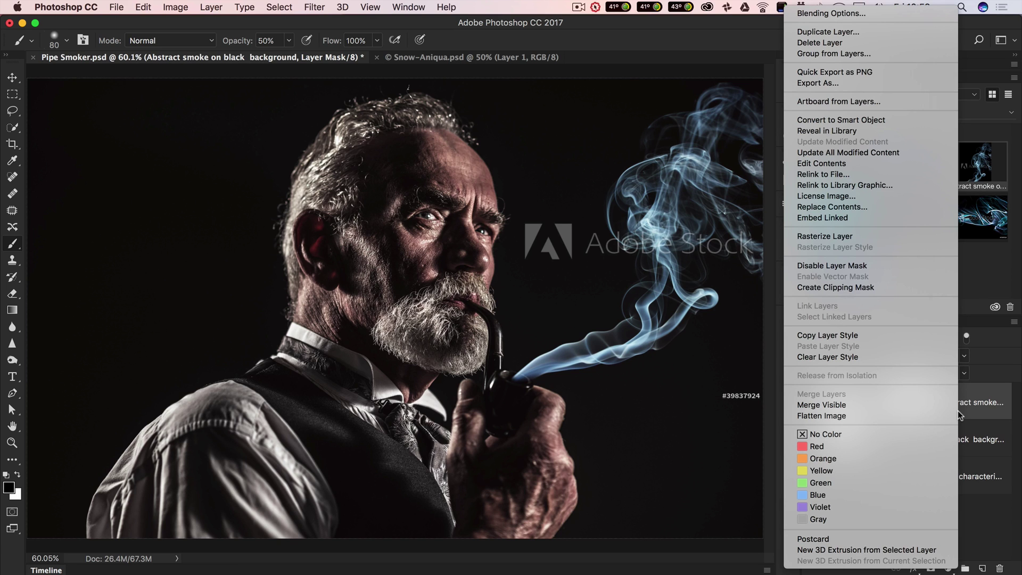
pyautogui.moveTo(957, 410); pyautogui.dragTo(839, 200)
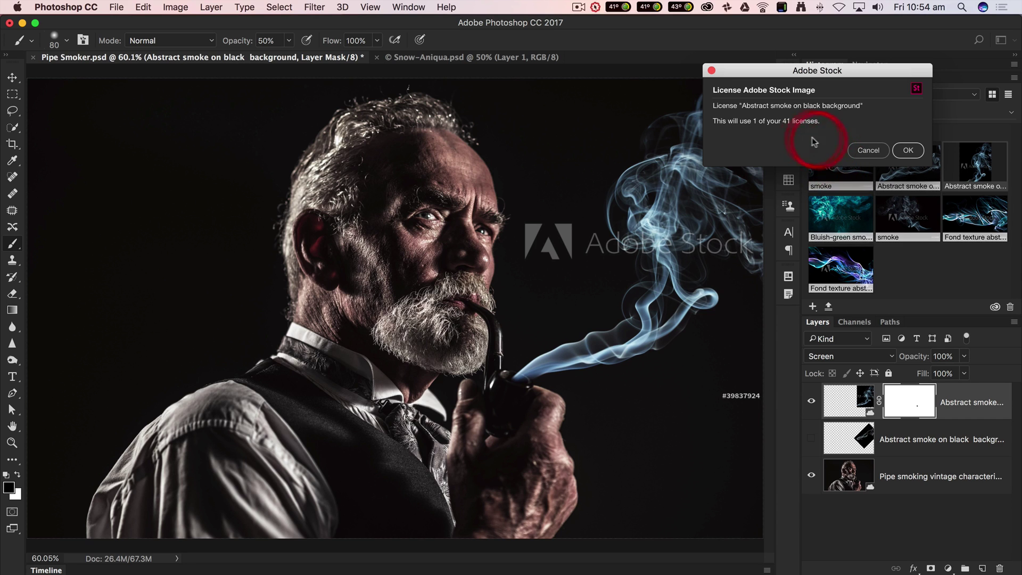
pyautogui.click(909, 152)
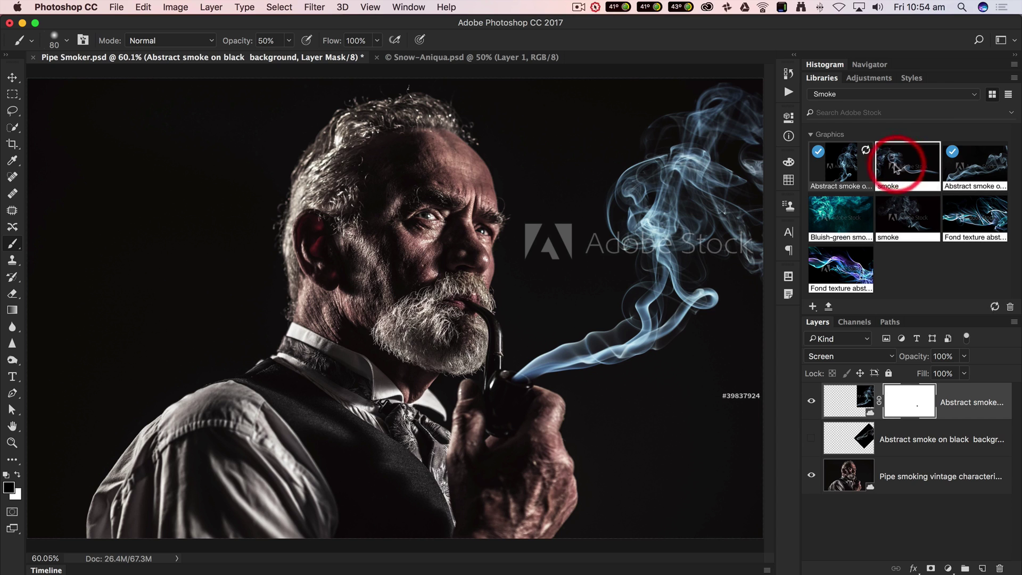
pyautogui.click(866, 151)
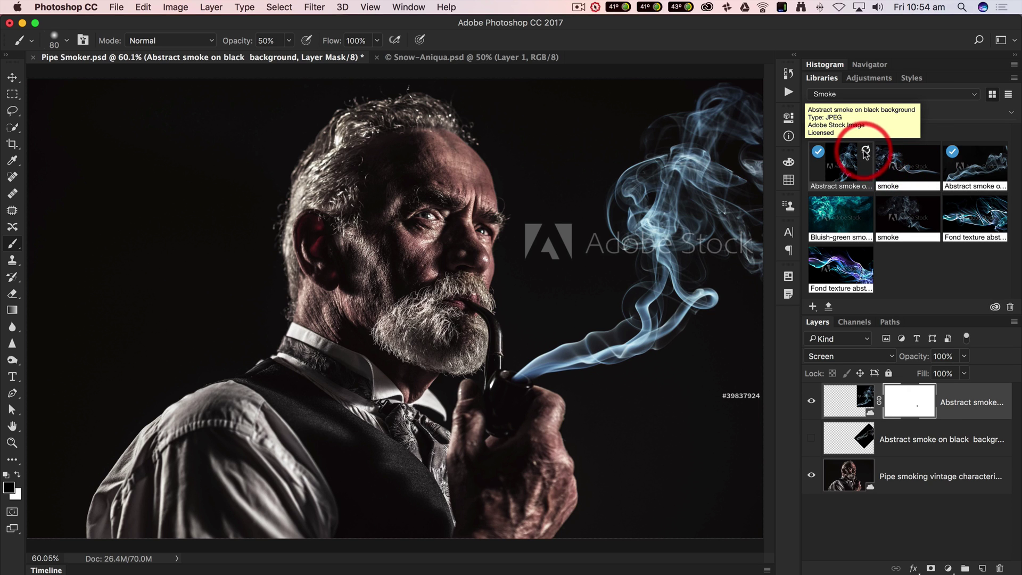
pyautogui.click(906, 222)
pyautogui.click(918, 269)
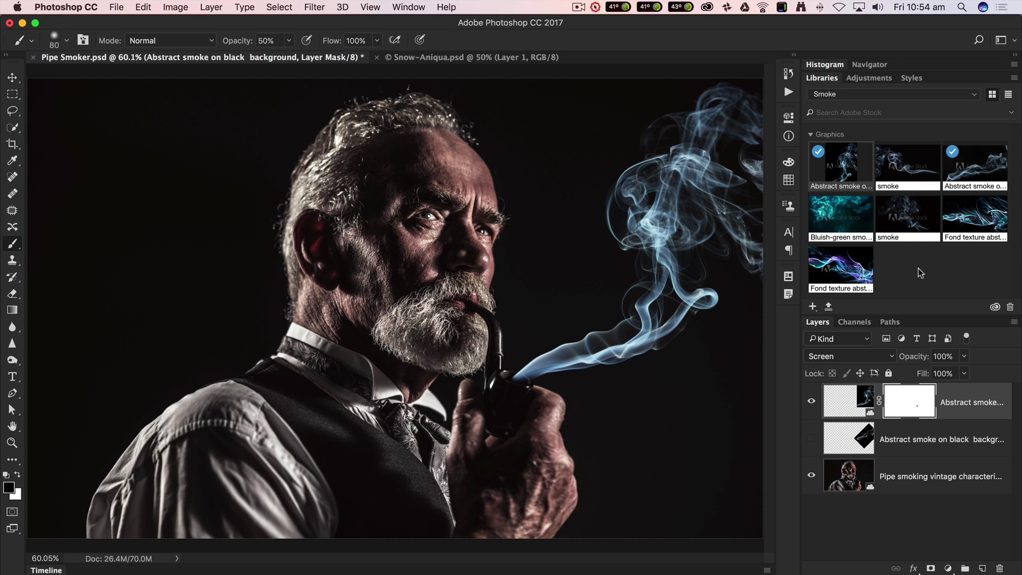
# - Compare the old and new smoke layers by toggling visibility, keeping the large smoke shown
pyautogui.click(809, 442)
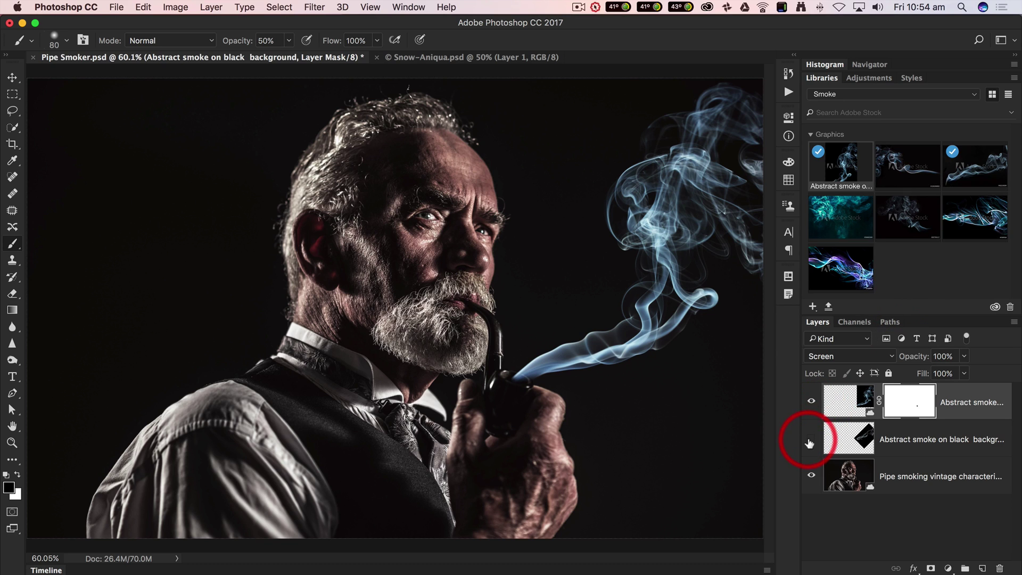
pyautogui.click(812, 403)
pyautogui.click(811, 403)
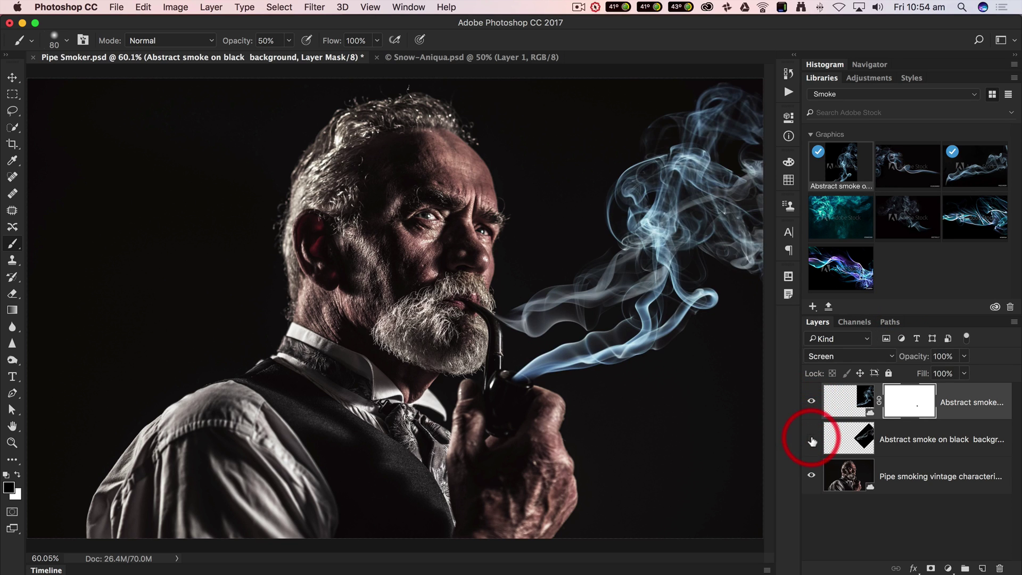
pyautogui.click(811, 440)
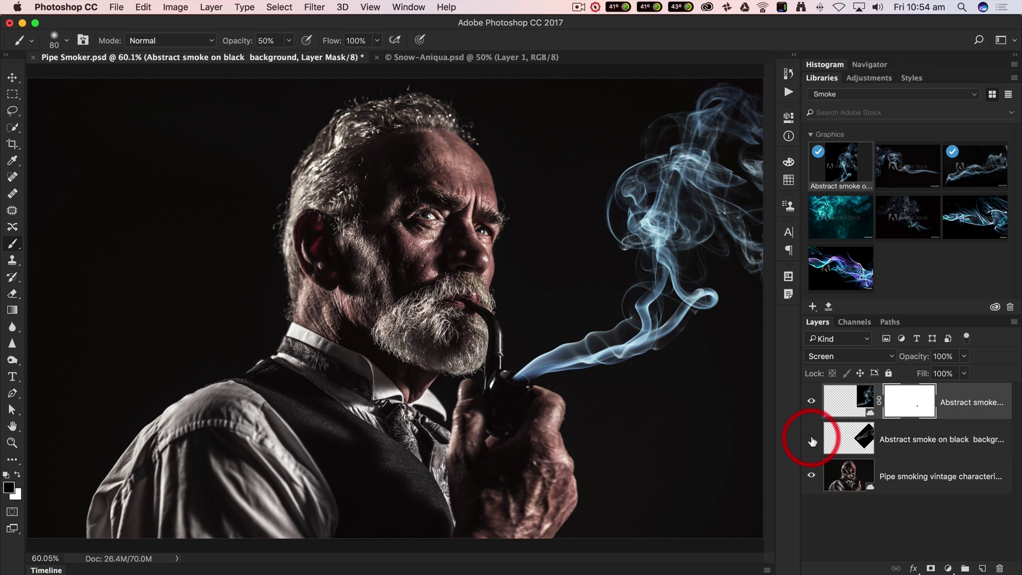
# - Desaturate the smoke layer to -36 saturation with a Hue/Saturation adjustment
pyautogui.click(852, 406)
pyautogui.press('super+u')
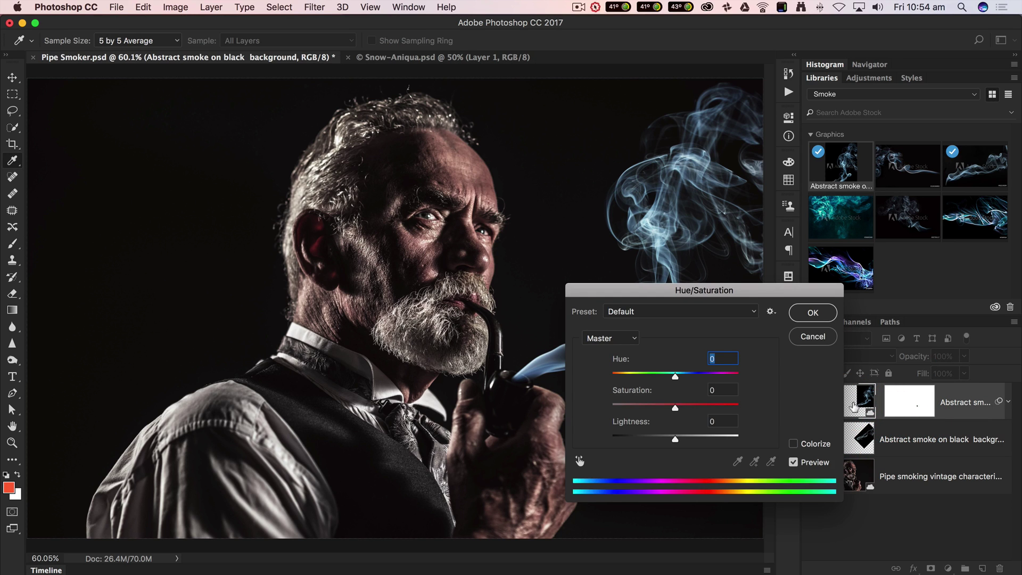
pyautogui.click(700, 404)
pyautogui.moveTo(675, 409); pyautogui.dragTo(651, 405)
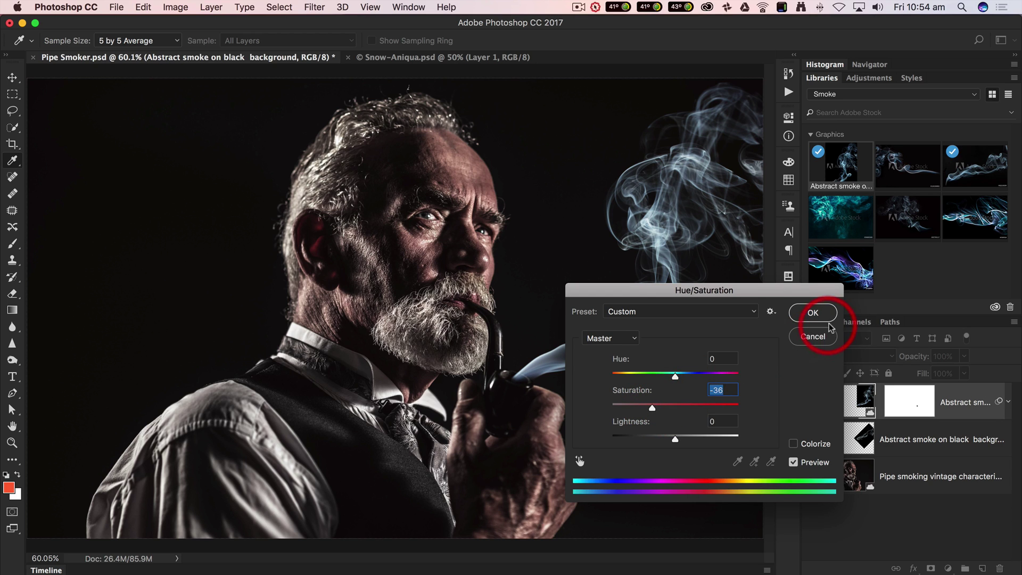
pyautogui.click(812, 314)
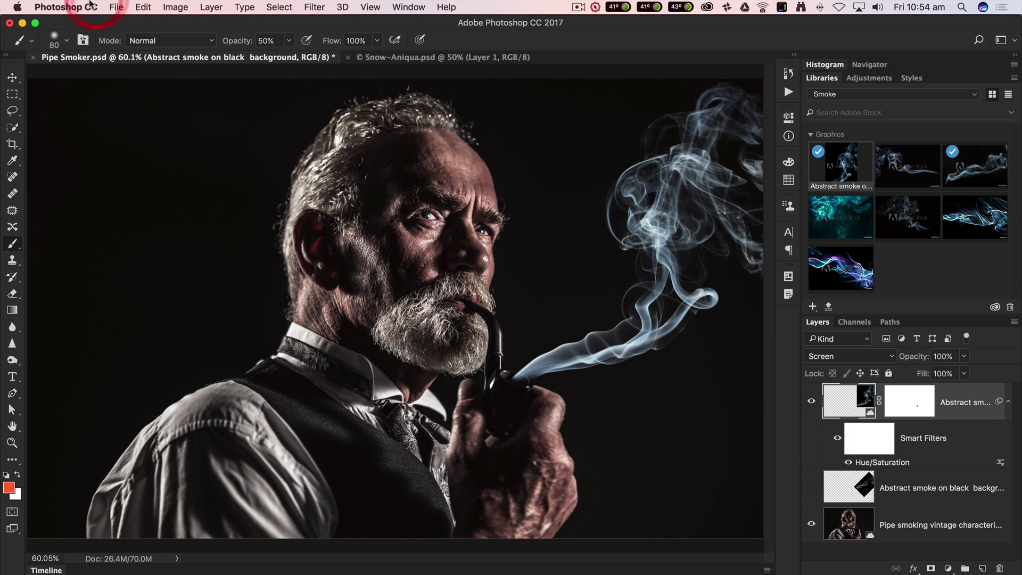
pyautogui.click(175, 10)
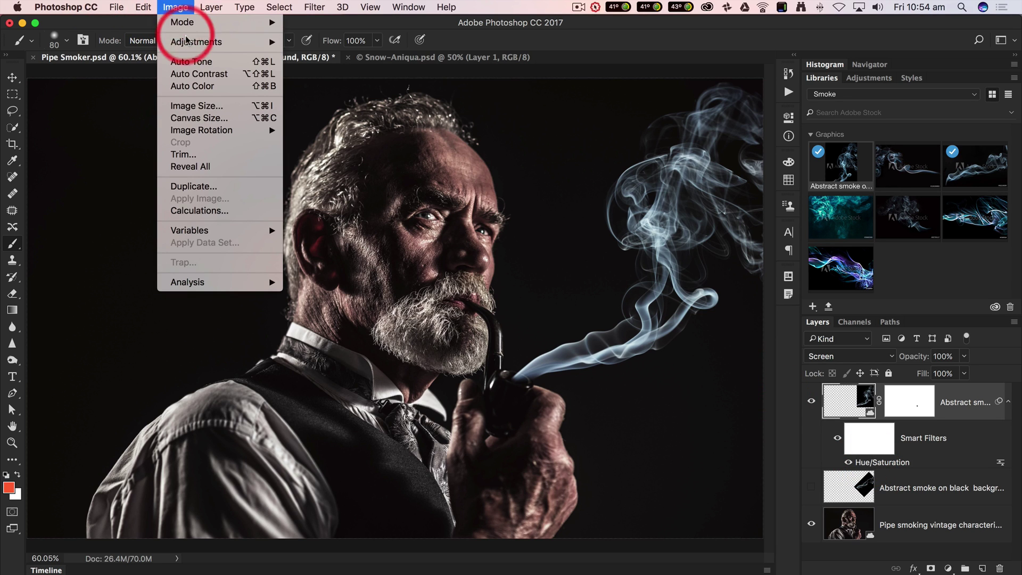
pyautogui.moveTo(187, 45)
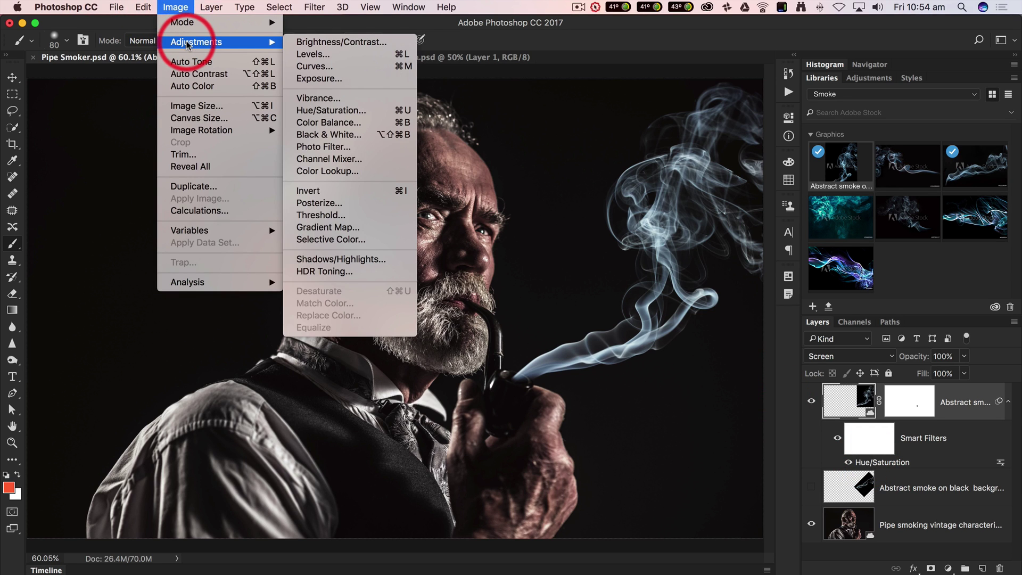
pyautogui.click(175, 9)
pyautogui.moveTo(822, 407); pyautogui.dragTo(870, 418)
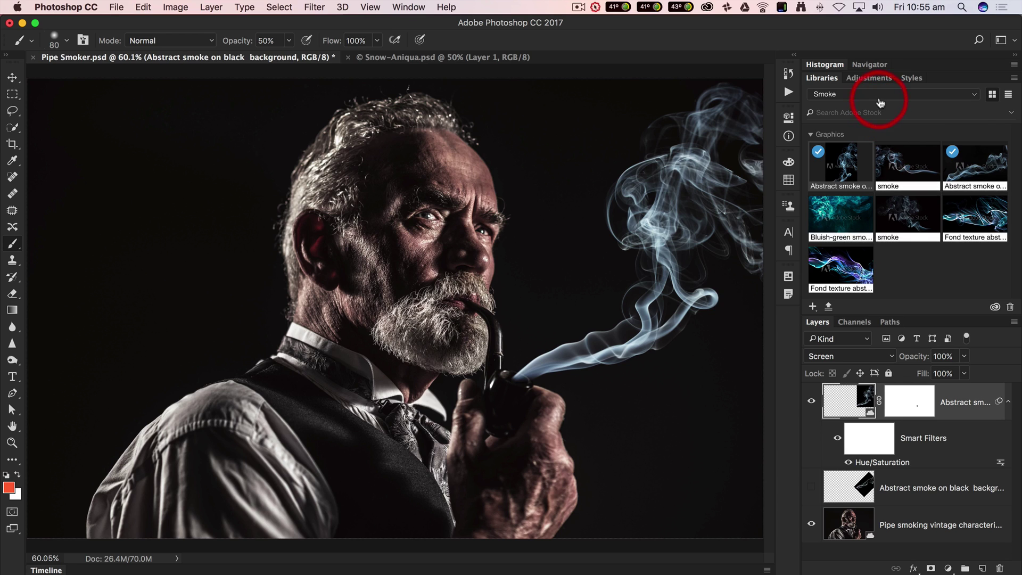
# - Switch to the Flare library and place the Flare-05 graphic as a linked layer
pyautogui.click(974, 94)
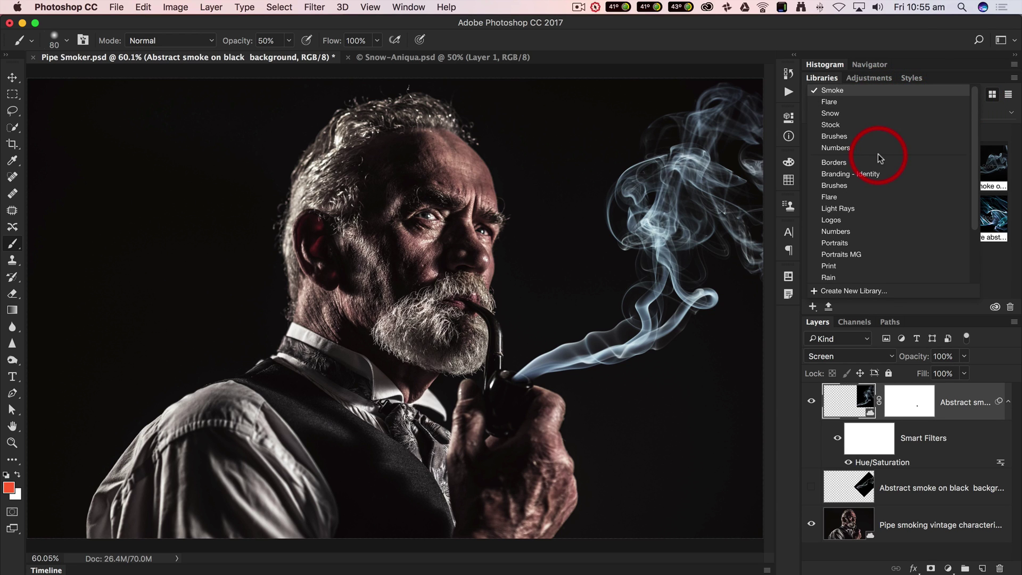
pyautogui.click(857, 195)
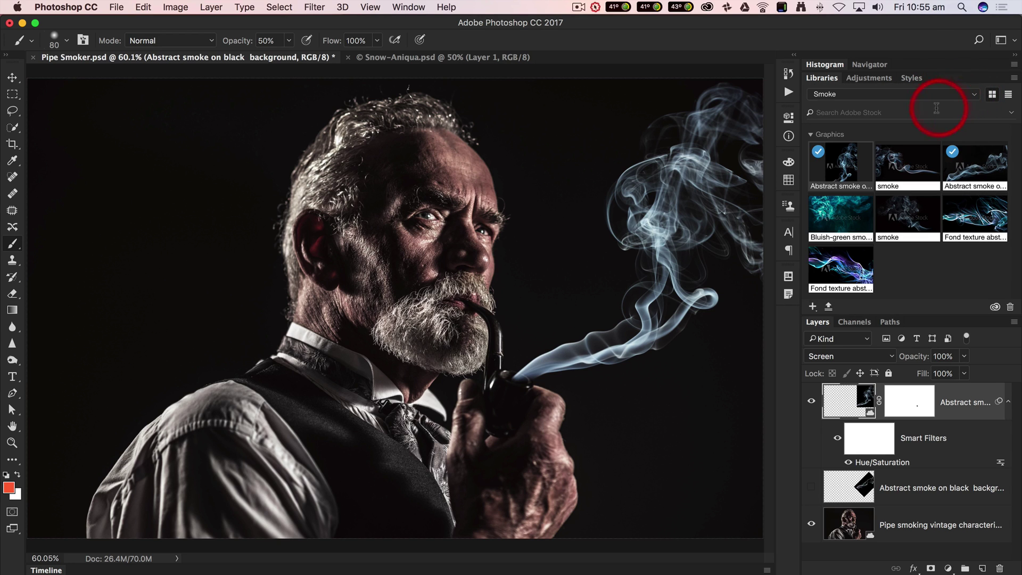
pyautogui.click(974, 99)
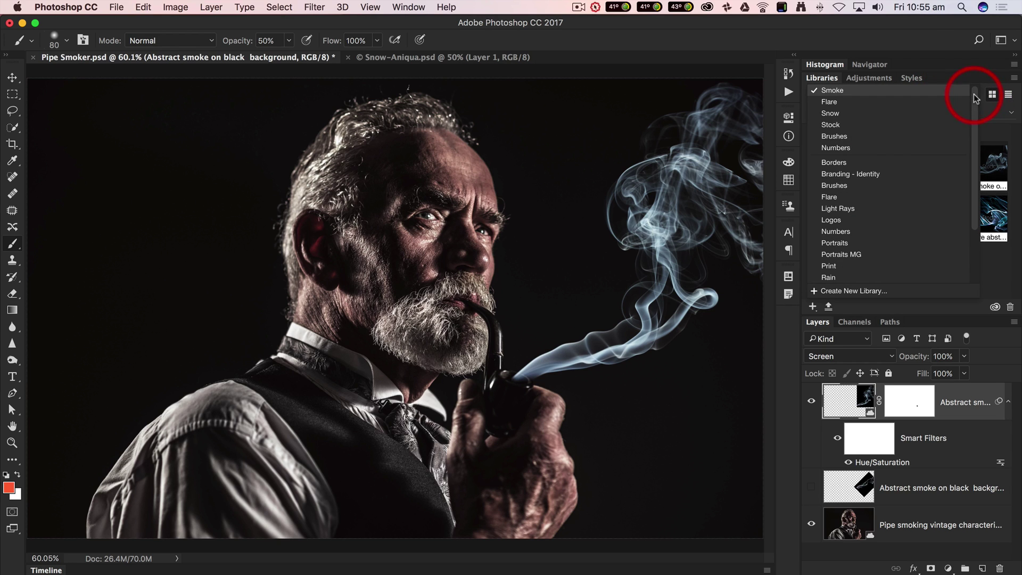
pyautogui.click(851, 102)
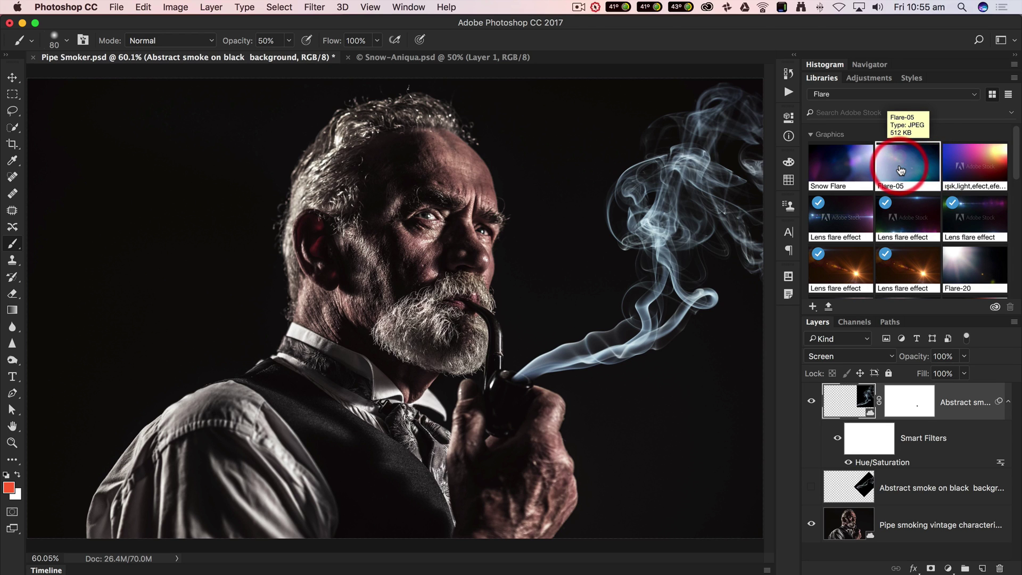
pyautogui.rightClick(899, 167)
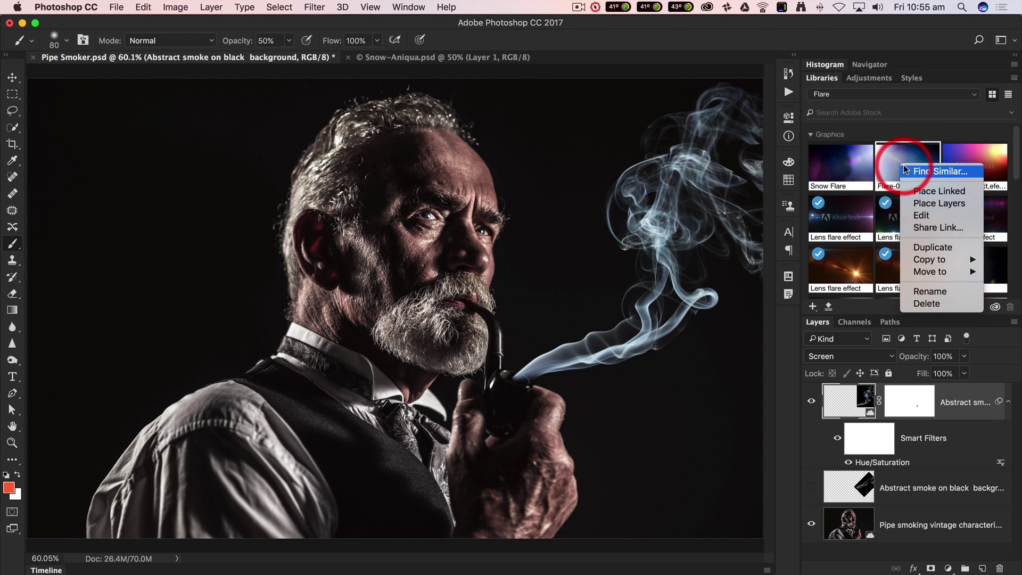
pyautogui.click(926, 196)
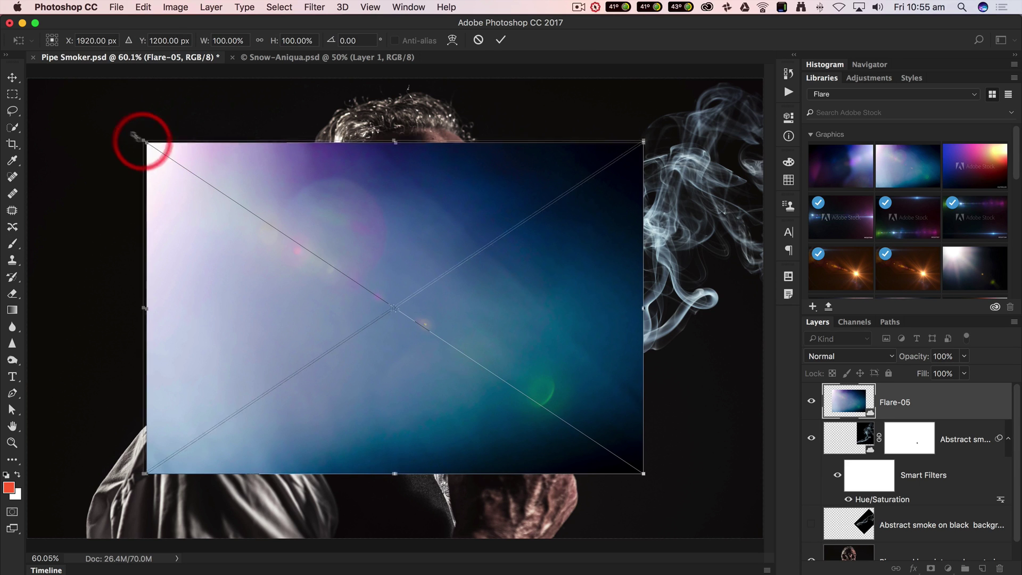
# - Stretch Flare-05 over the whole canvas, blend it in Screen mode, and lower its opacity to 71%
pyautogui.moveTo(141, 141); pyautogui.dragTo(29, 78)
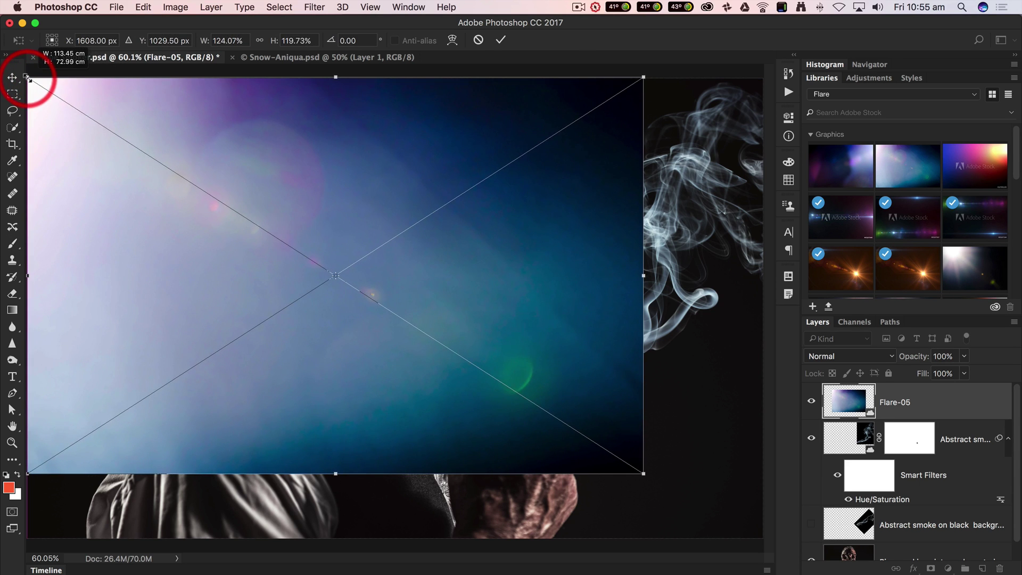
pyautogui.moveTo(643, 473); pyautogui.dragTo(764, 538)
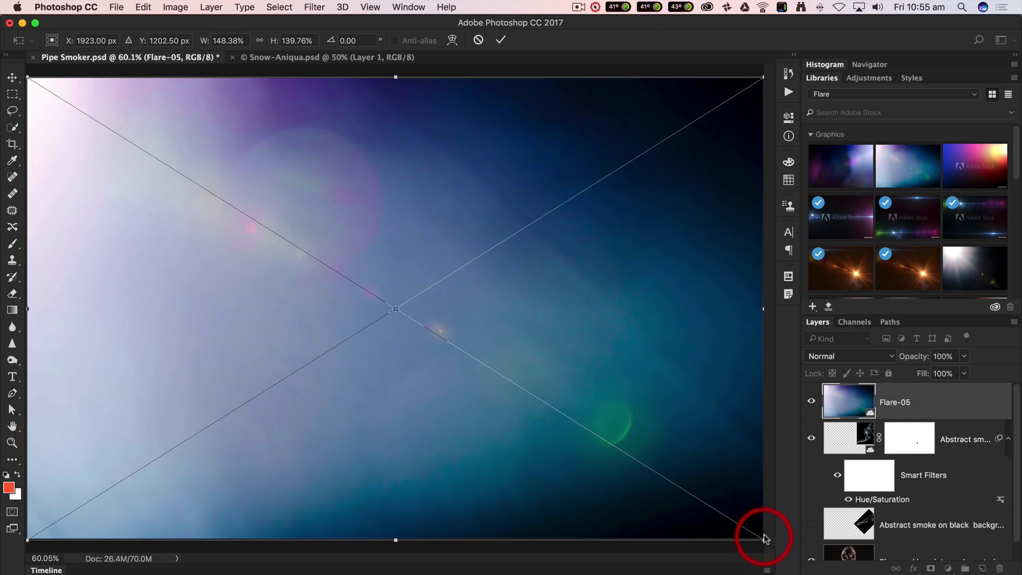
pyautogui.click(891, 365)
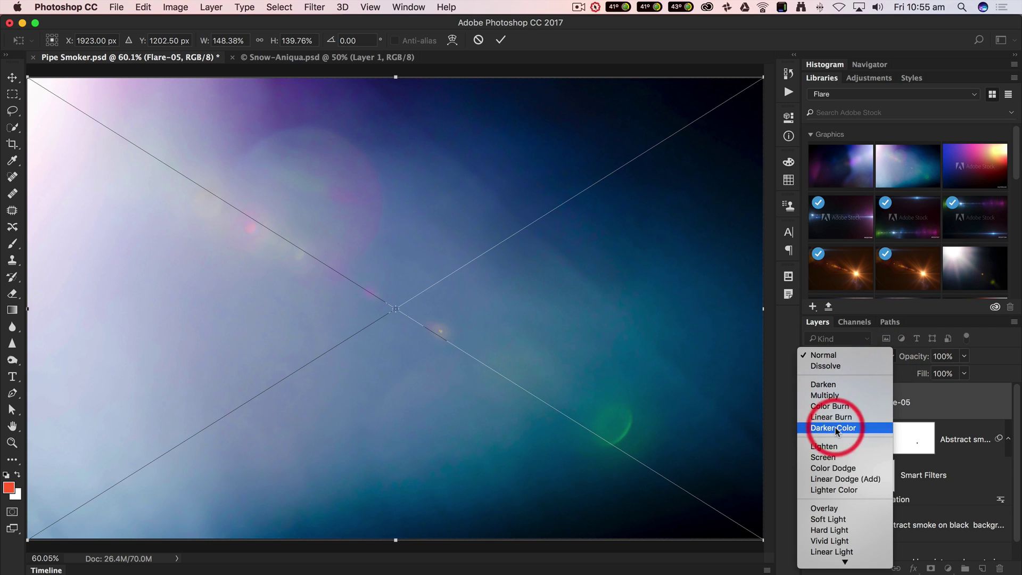
pyautogui.click(834, 457)
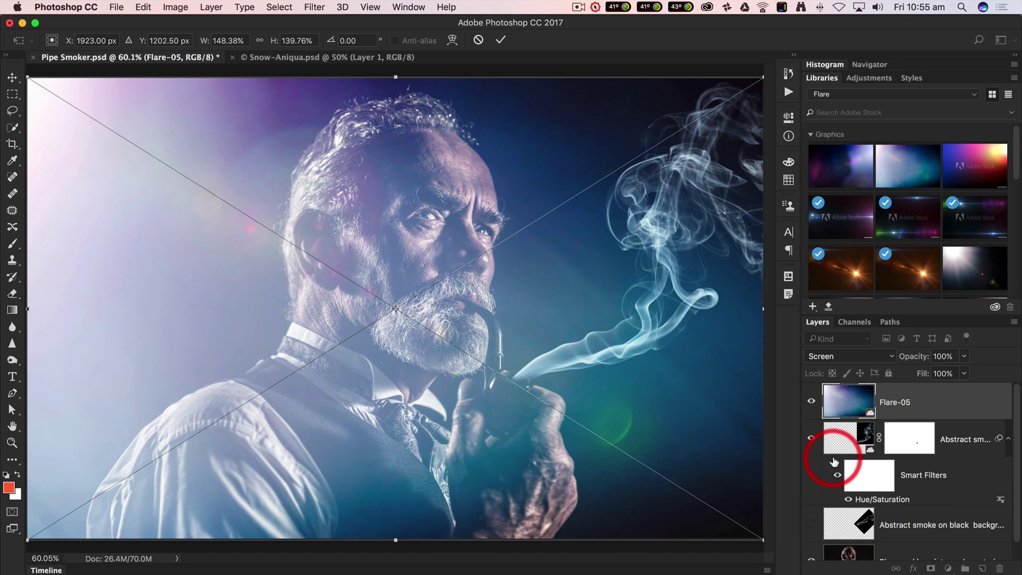
pyautogui.click(876, 374)
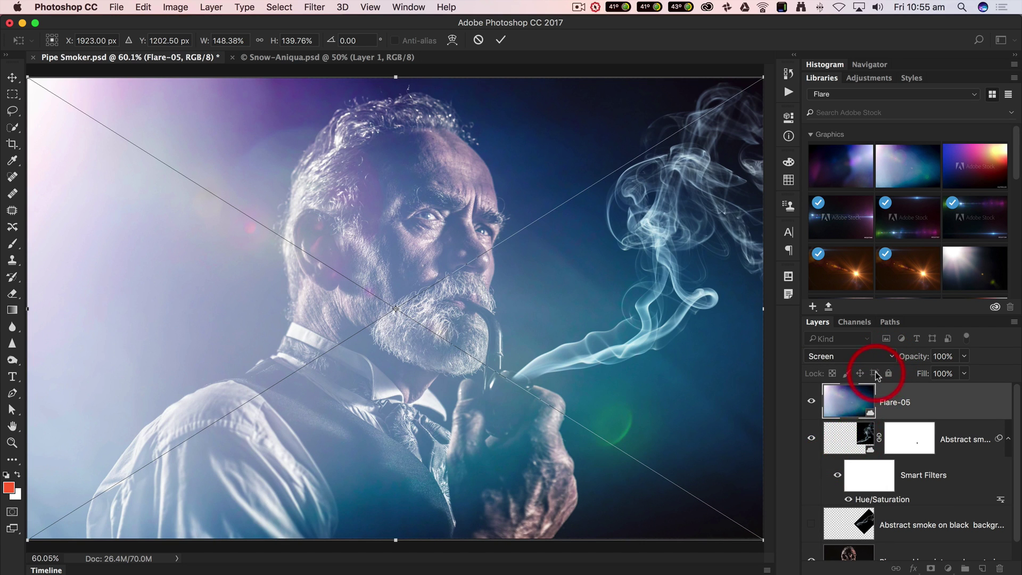
pyautogui.press('Return')
pyautogui.press('b')
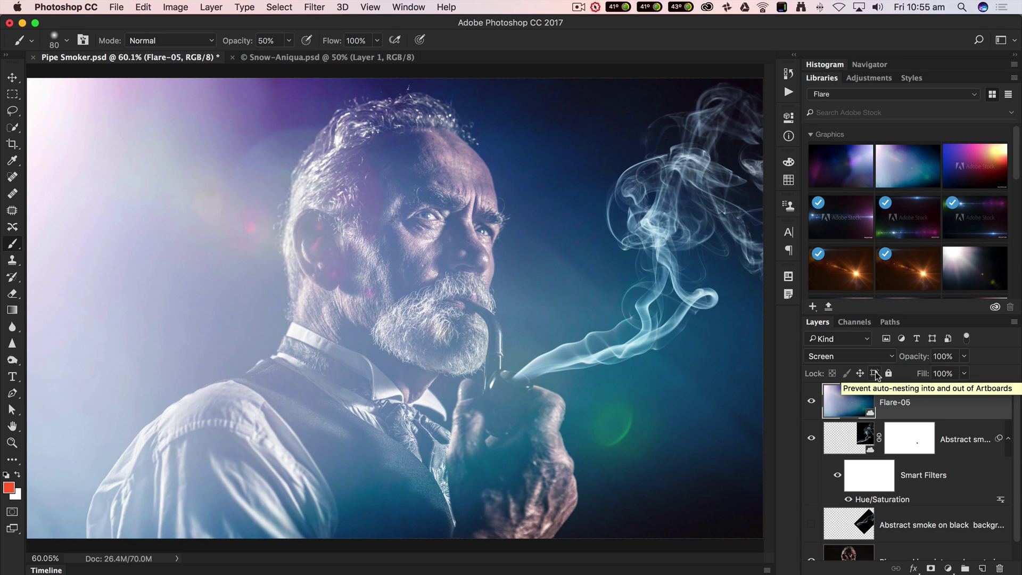
pyautogui.moveTo(905, 368)
pyautogui.mouseDown()
pyautogui.moveTo(917, 354)
pyautogui.moveTo(900, 360)
pyautogui.mouseUp()
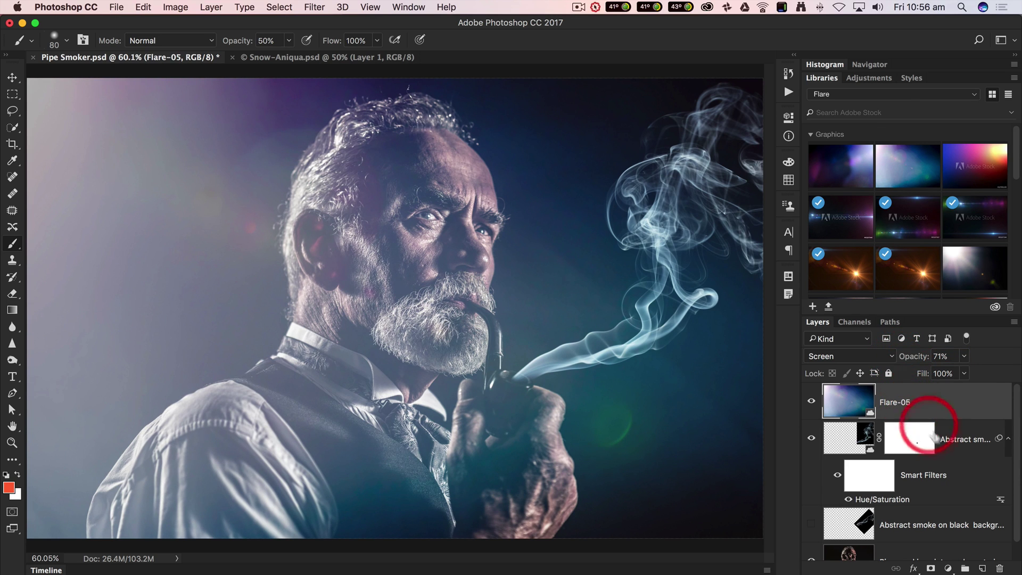
# - Add a layer mask to Flare-05 and hide the flare over the eye, hair and forehead
pyautogui.click(931, 568)
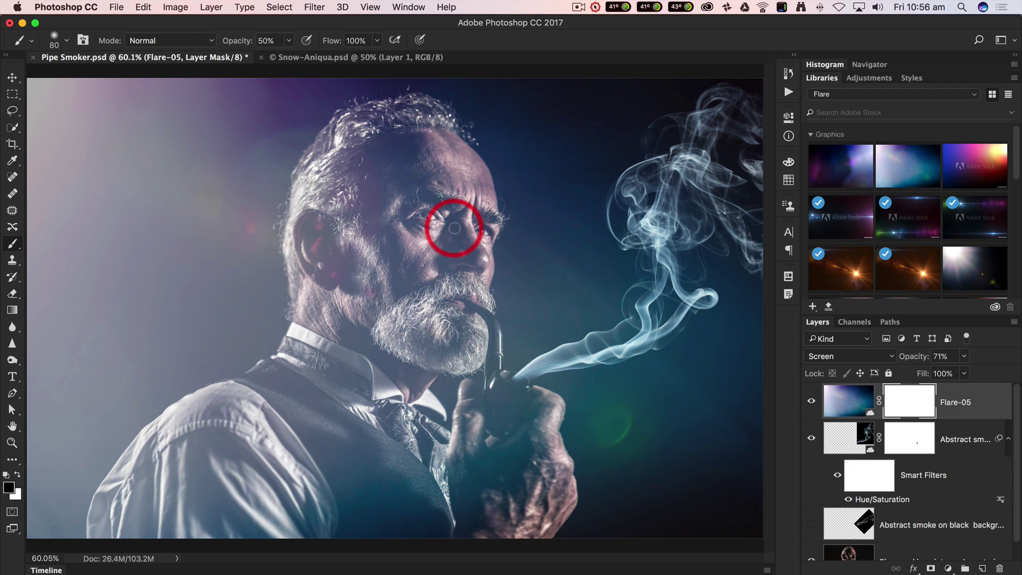
pyautogui.click(455, 228)
pyautogui.moveTo(275, 194)
pyautogui.mouseDown()
pyautogui.moveTo(321, 196)
pyautogui.moveTo(344, 159)
pyautogui.moveTo(393, 173)
pyautogui.mouseUp()
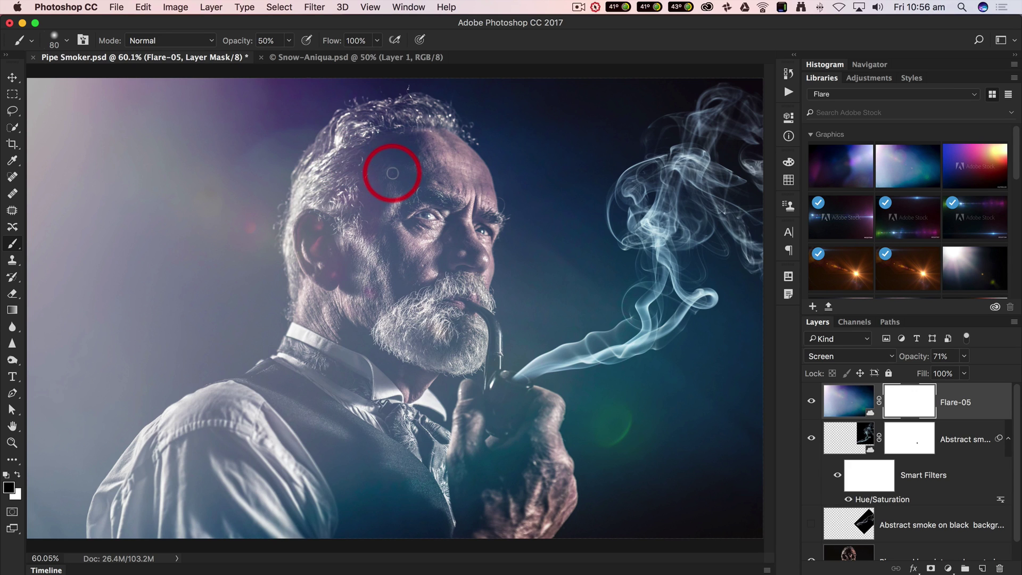
# - With a 0%-hardness brush at about 1100 px, mask the haze off the face and shoulder
pyautogui.click(16, 247)
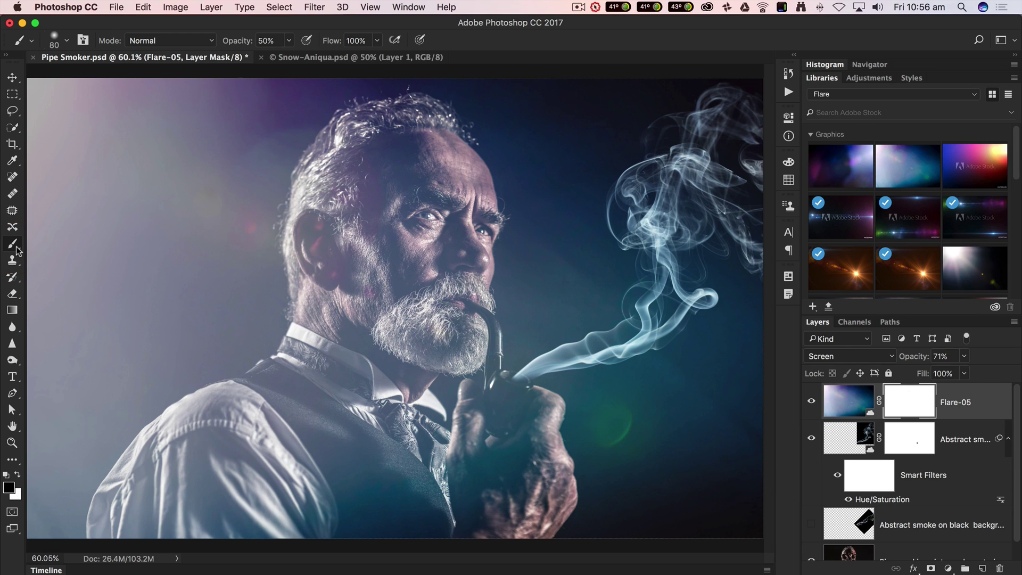
pyautogui.click(67, 42)
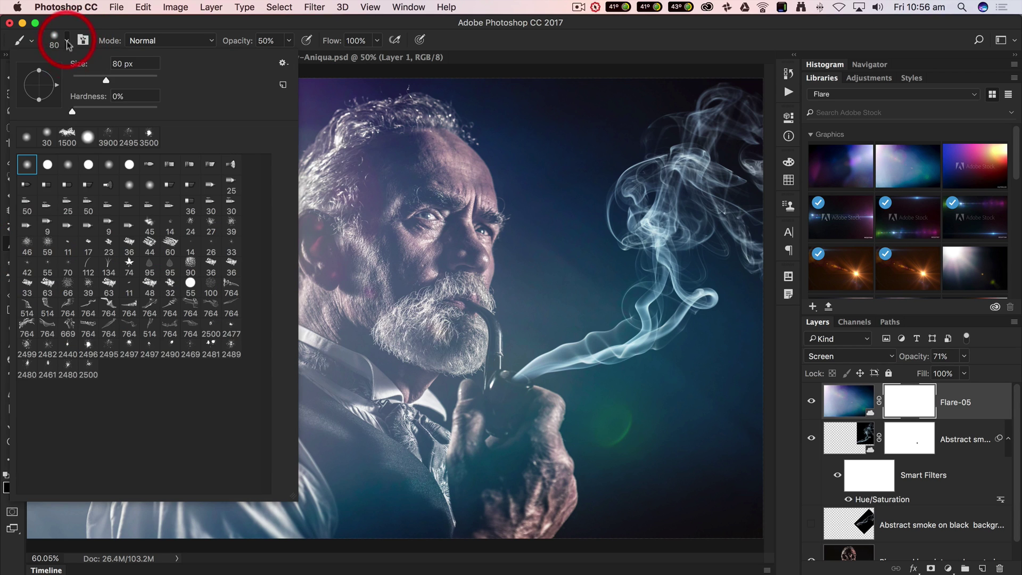
pyautogui.click(71, 112)
pyautogui.click(482, 37)
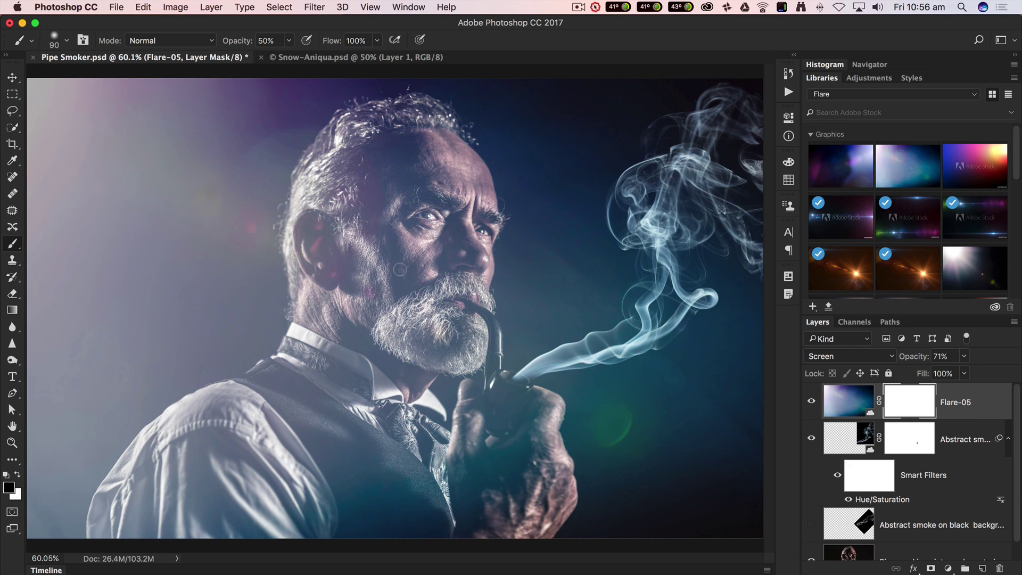
pyautogui.press(']')
pyautogui.press(']')
pyautogui.press(']')
pyautogui.press(']')
pyautogui.press(']')
pyautogui.press(']')
pyautogui.press(']')
pyautogui.press(']')
pyautogui.press(']')
pyautogui.press(']')
pyautogui.press(']')
pyautogui.press(']')
pyautogui.press(']')
pyautogui.press(']')
pyautogui.press(']')
pyautogui.press(']')
pyautogui.press(']')
pyautogui.click(400, 268)
pyautogui.moveTo(400, 268)
pyautogui.mouseDown()
pyautogui.moveTo(401, 193)
pyautogui.moveTo(342, 446)
pyautogui.moveTo(209, 525)
pyautogui.moveTo(326, 536)
pyautogui.moveTo(431, 523)
pyautogui.moveTo(469, 483)
pyautogui.moveTo(496, 485)
pyautogui.moveTo(442, 386)
pyautogui.moveTo(420, 210)
pyautogui.moveTo(418, 291)
pyautogui.moveTo(427, 269)
pyautogui.moveTo(415, 354)
pyautogui.moveTo(349, 514)
pyautogui.moveTo(279, 497)
pyautogui.moveTo(300, 502)
pyautogui.moveTo(412, 383)
pyautogui.moveTo(418, 297)
pyautogui.moveTo(407, 237)
pyautogui.moveTo(411, 502)
pyautogui.moveTo(476, 501)
pyautogui.moveTo(438, 525)
pyautogui.moveTo(464, 510)
pyautogui.moveTo(712, 507)
pyautogui.mouseUp()
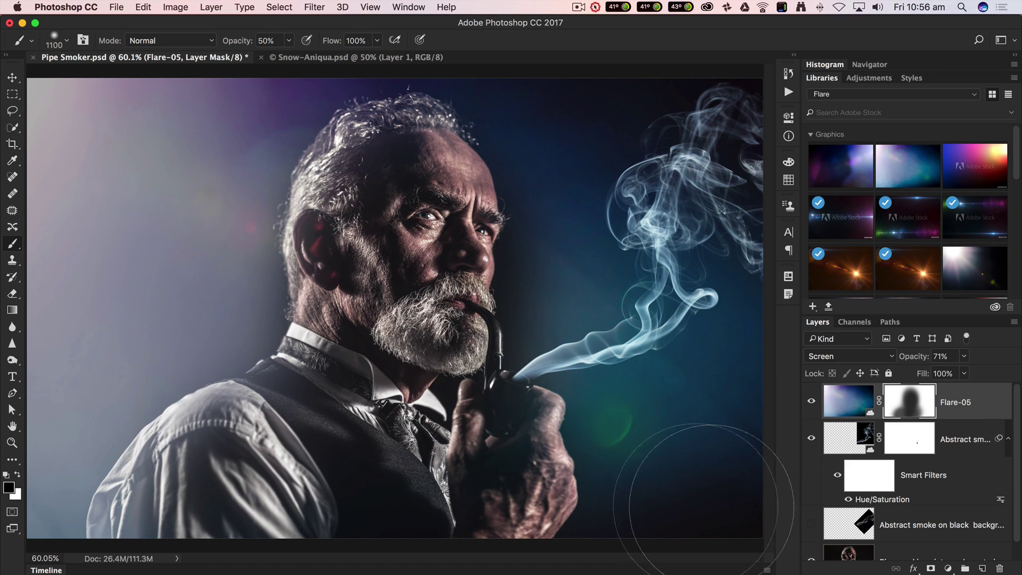
pyautogui.click(933, 439)
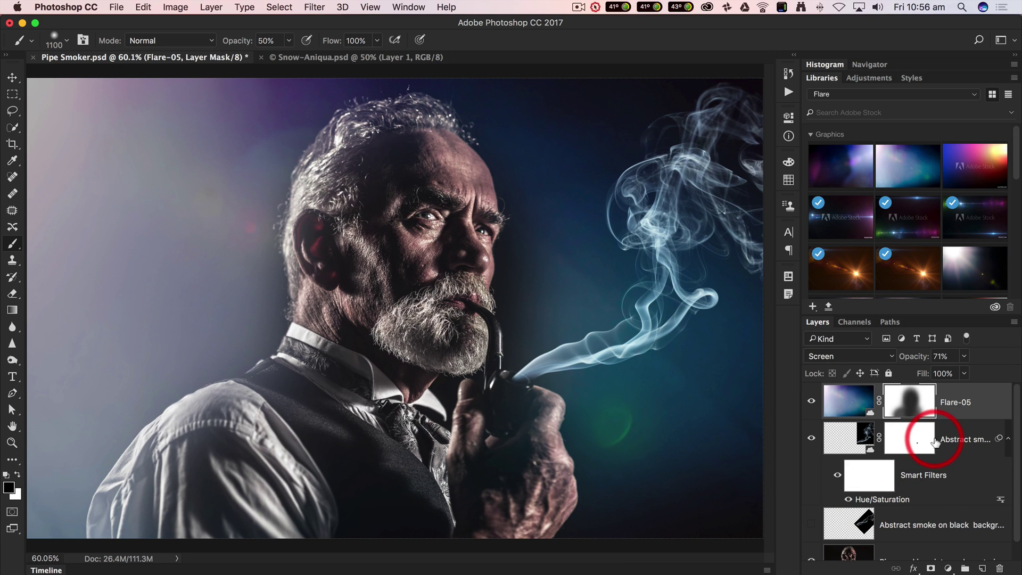